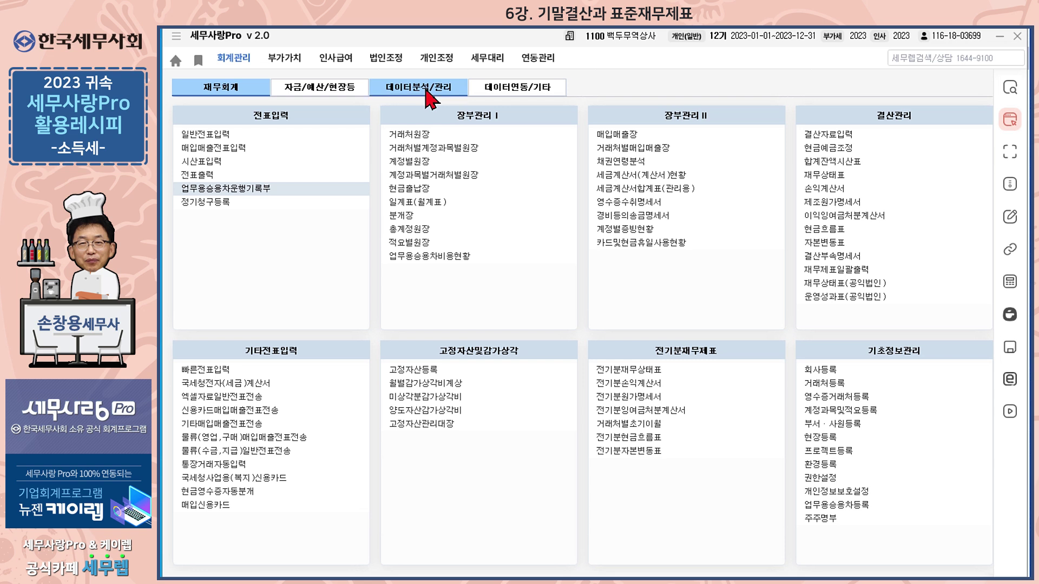
Run the 데이터체크 error check on 2023 opening statements, opening customer balances, general vouchers and purchase/sales vouchers for months 01 to 12
{"action": "left_click", "coordinate": [427, 89]}
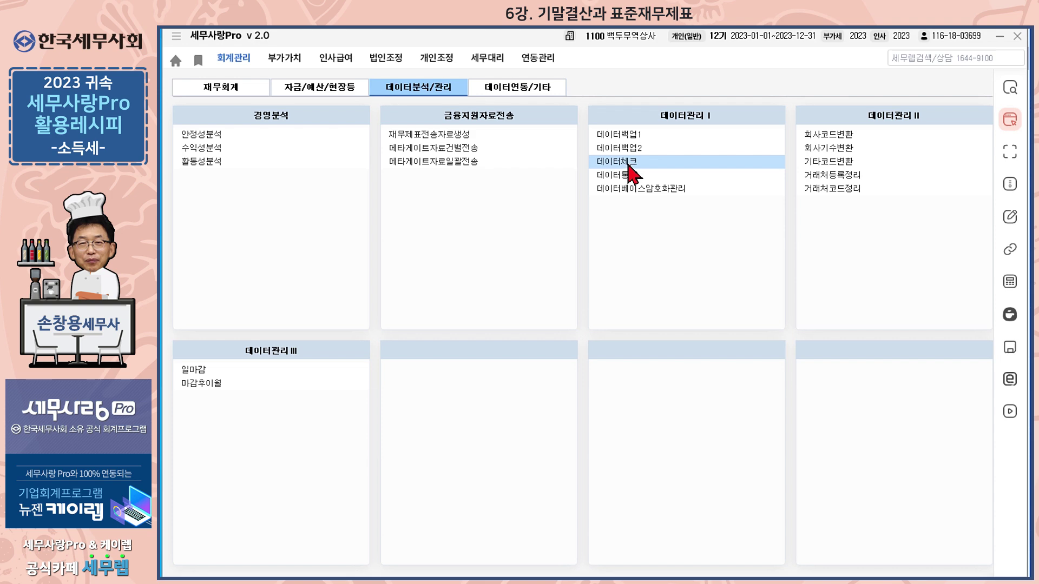
{"action": "left_click", "coordinate": [627, 163]}
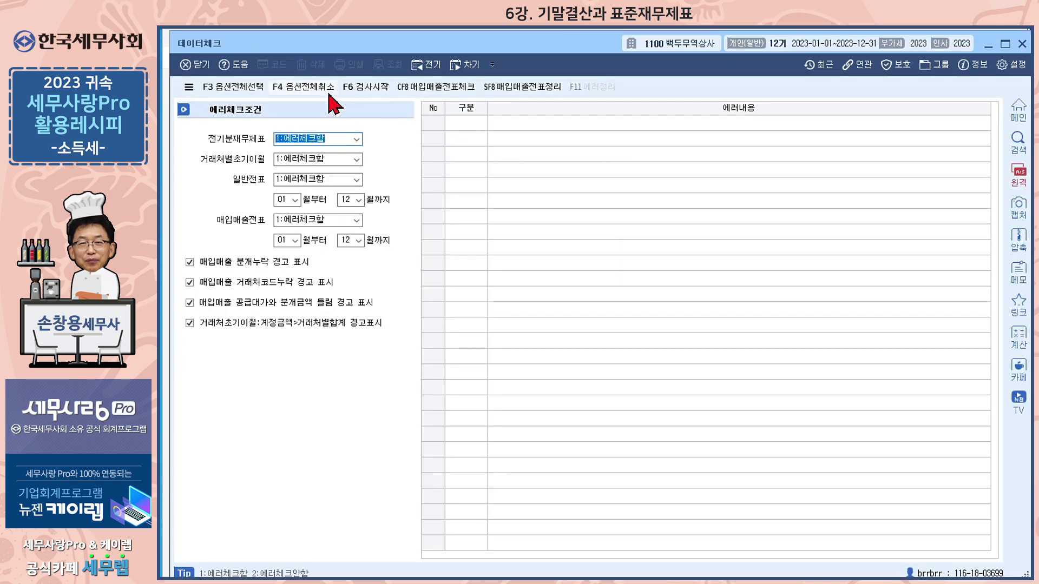
{"action": "left_click", "coordinate": [372, 90]}
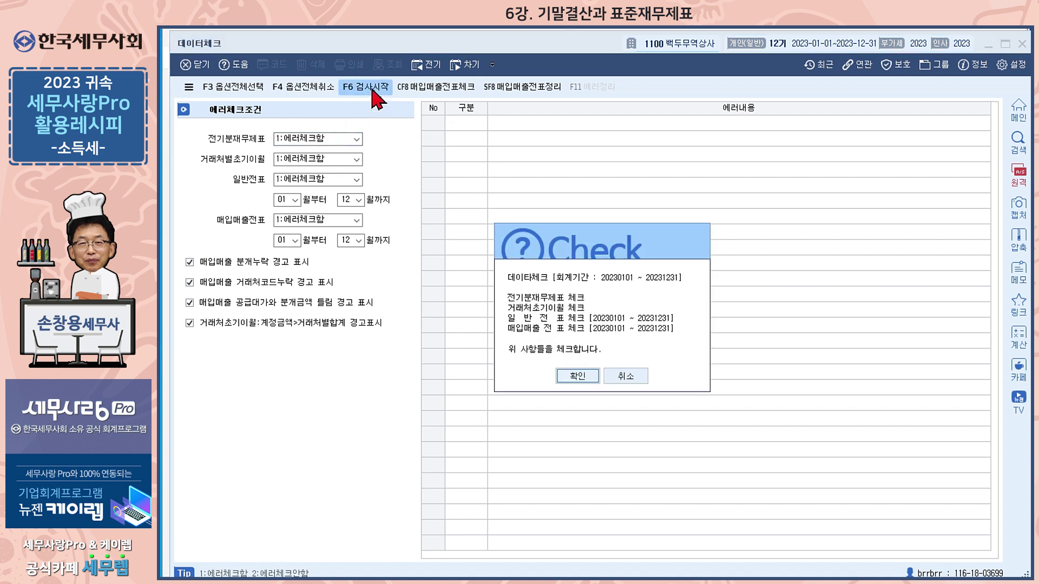
{"action": "left_click", "coordinate": [586, 378]}
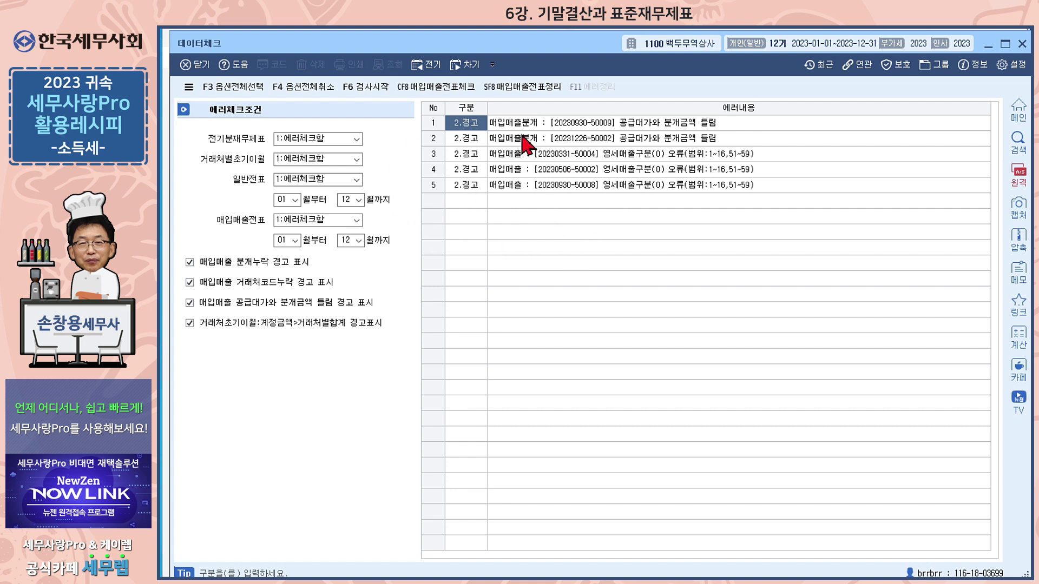
Run the purchase/sales voucher cleanup (매입매출전표정리) and close the data check
{"action": "left_click", "coordinate": [521, 91]}
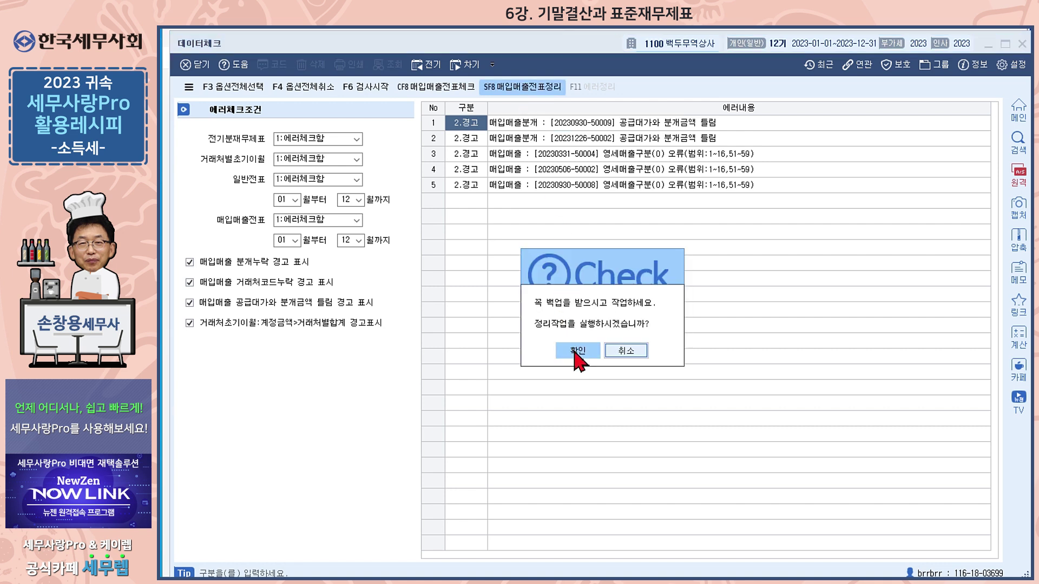
{"action": "left_click", "coordinate": [575, 352]}
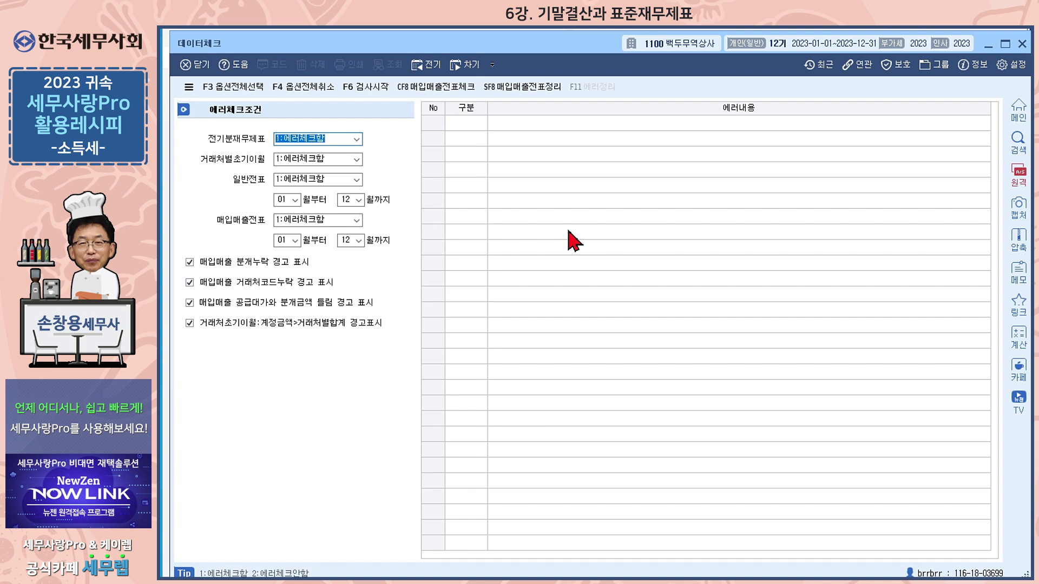
{"action": "left_click", "coordinate": [1022, 45]}
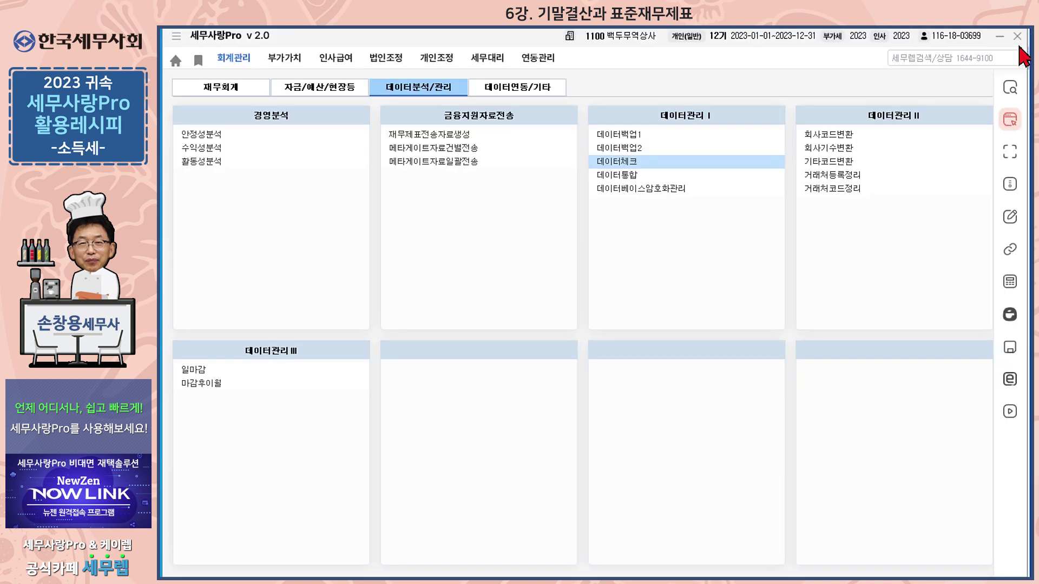
Open 현금예금조정 from the financial accounting functions and choose account type 2 (인출금) for the lump-sum cash adjustment
{"action": "left_click", "coordinate": [231, 92]}
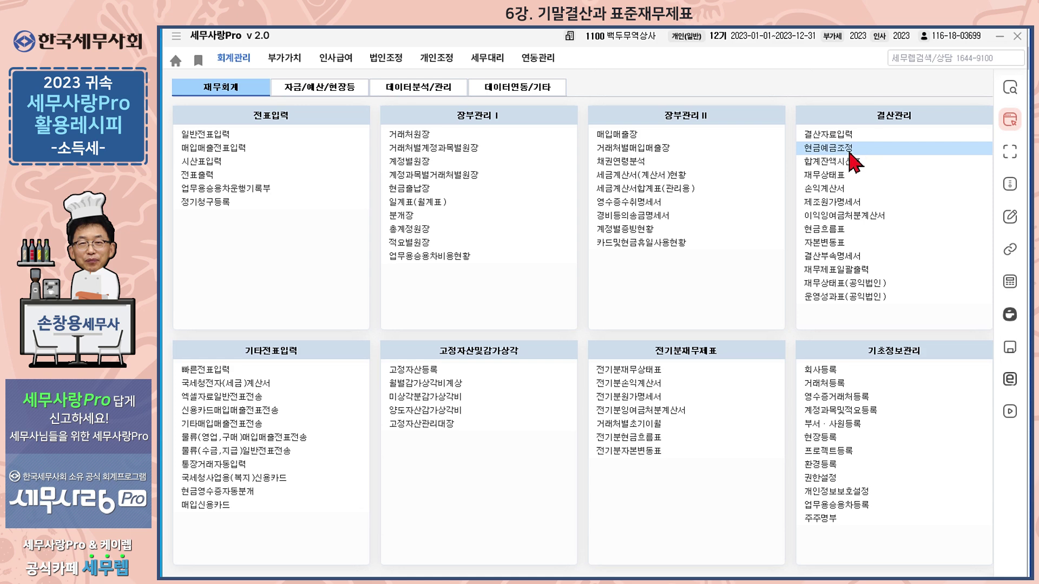
{"action": "left_click", "coordinate": [854, 160]}
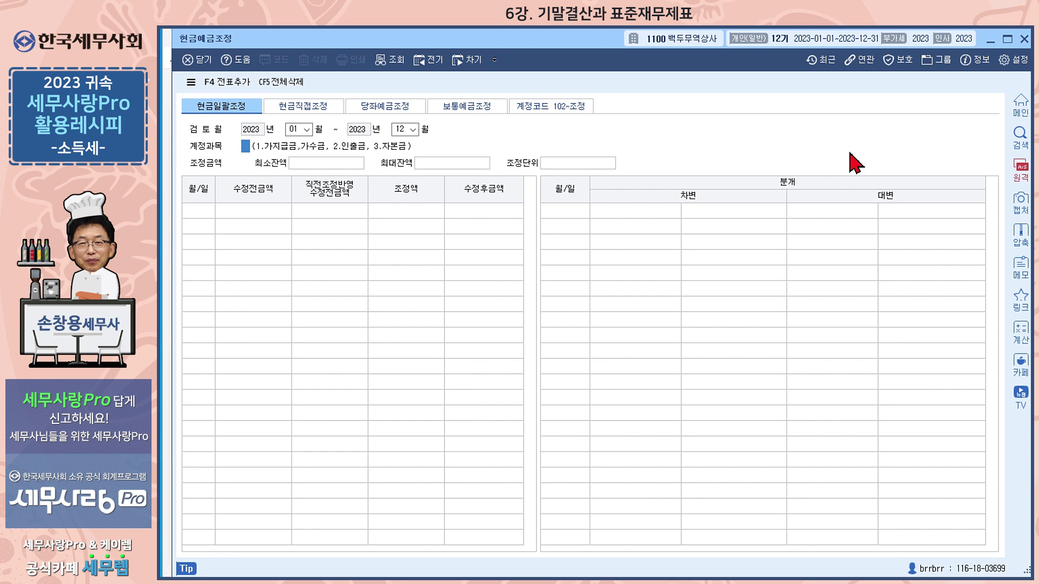
{"action": "type", "text": "2"}
{"action": "key", "text": "Return"}
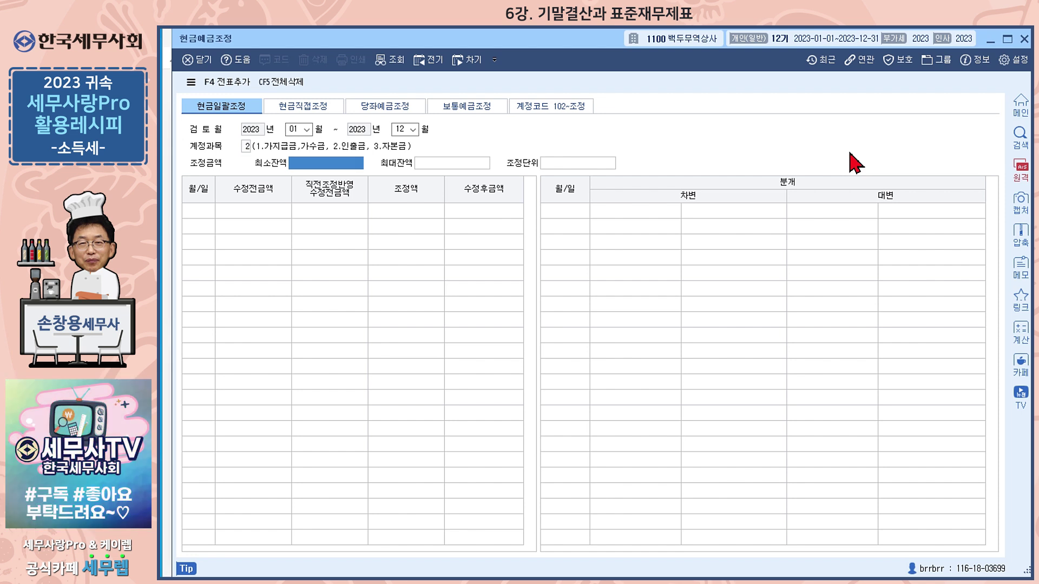
Calculate the cash adjustment with a minimum balance of 1,000,000, a maximum balance of 2,000,000 and an adjustment unit of 1,500,000
{"action": "type", "text": "1000000"}
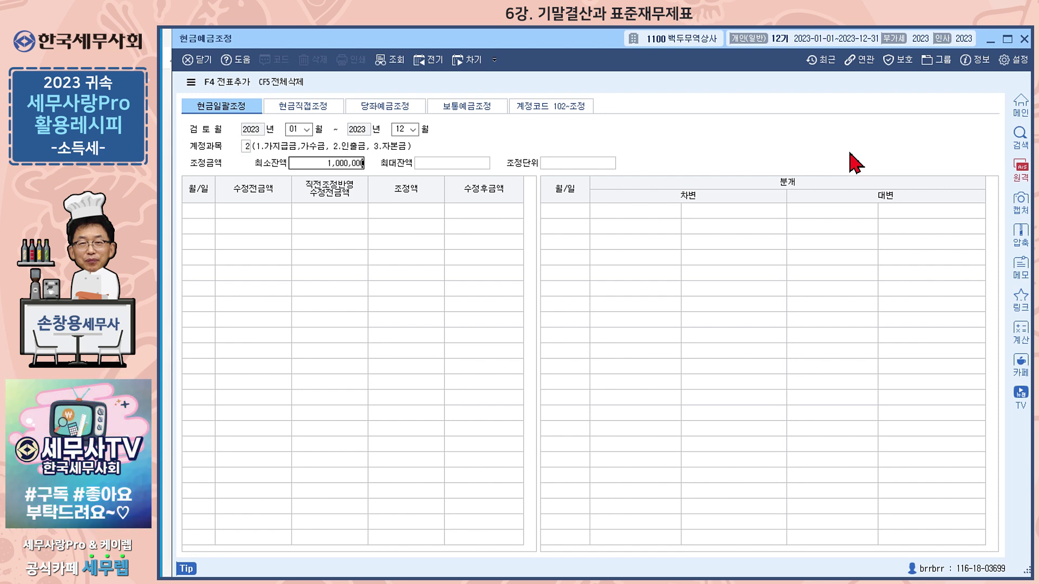
{"action": "key", "text": "Return"}
{"action": "type", "text": "2000000"}
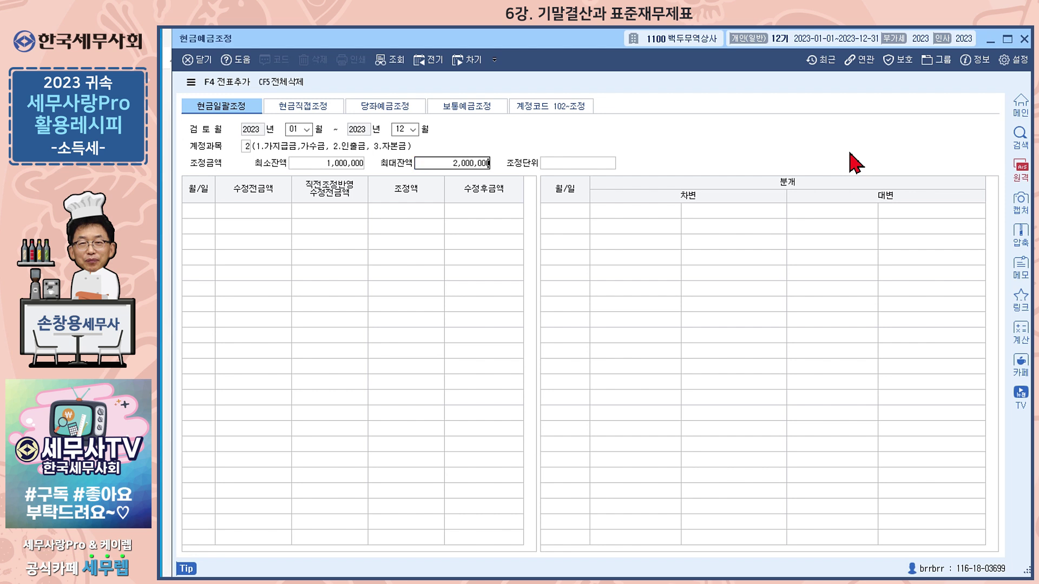
{"action": "key", "text": "Return"}
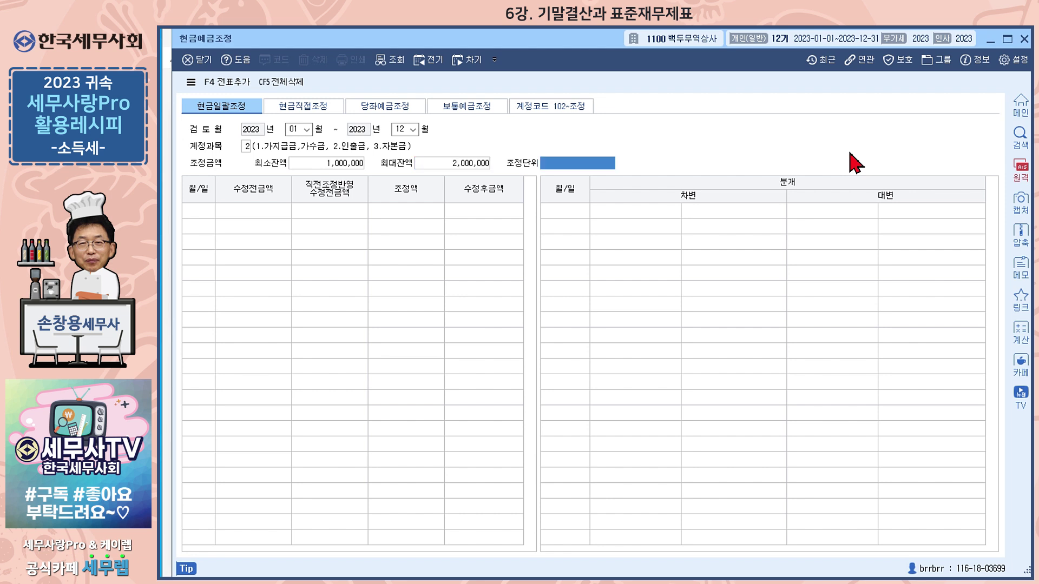
{"action": "type", "text": "1500000"}
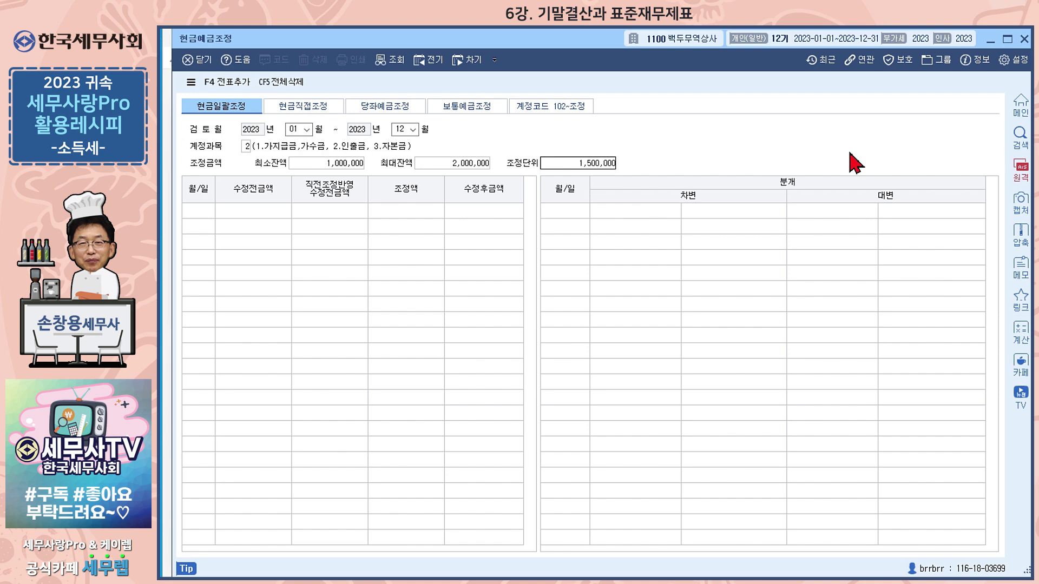
{"action": "key", "text": "Return"}
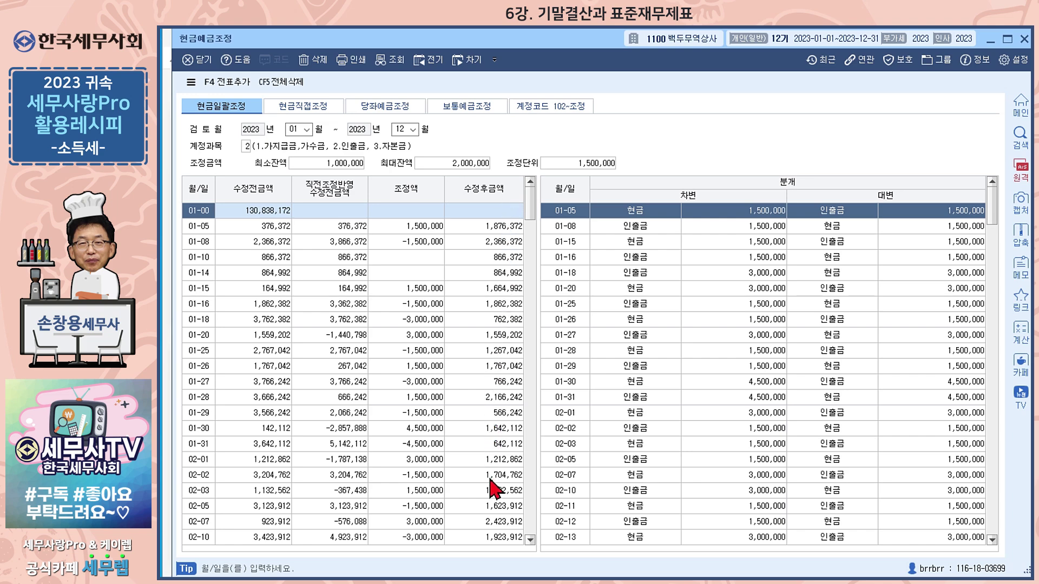
Review the adjusted daily cash balances and the 당좌예금조정 and 보통예금조정 pages, and close the cash adjustment
{"action": "left_click_drag", "start_coordinate": [531, 212], "coordinate": [532, 488]}
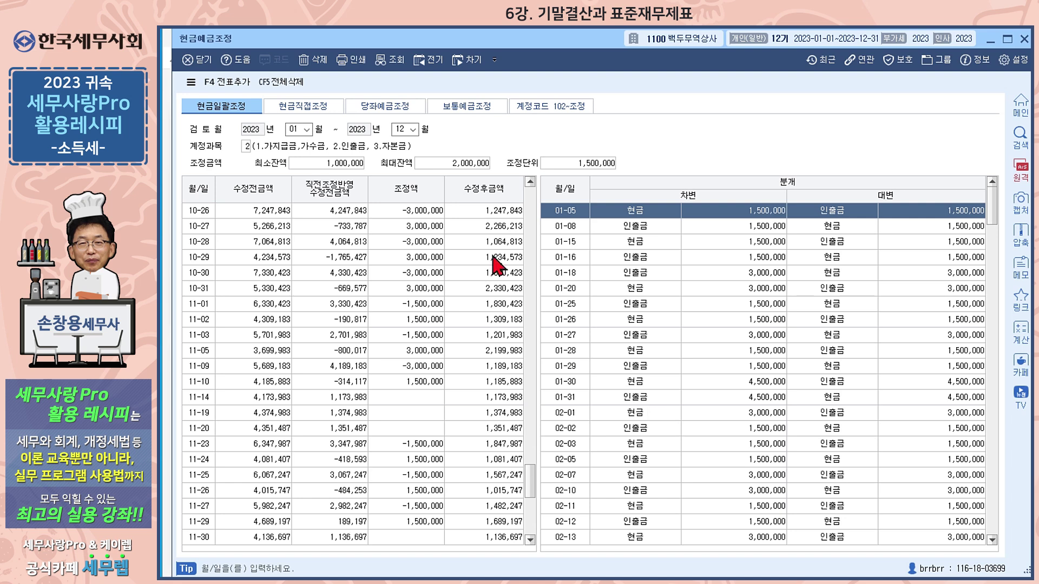
{"action": "left_click", "coordinate": [388, 108]}
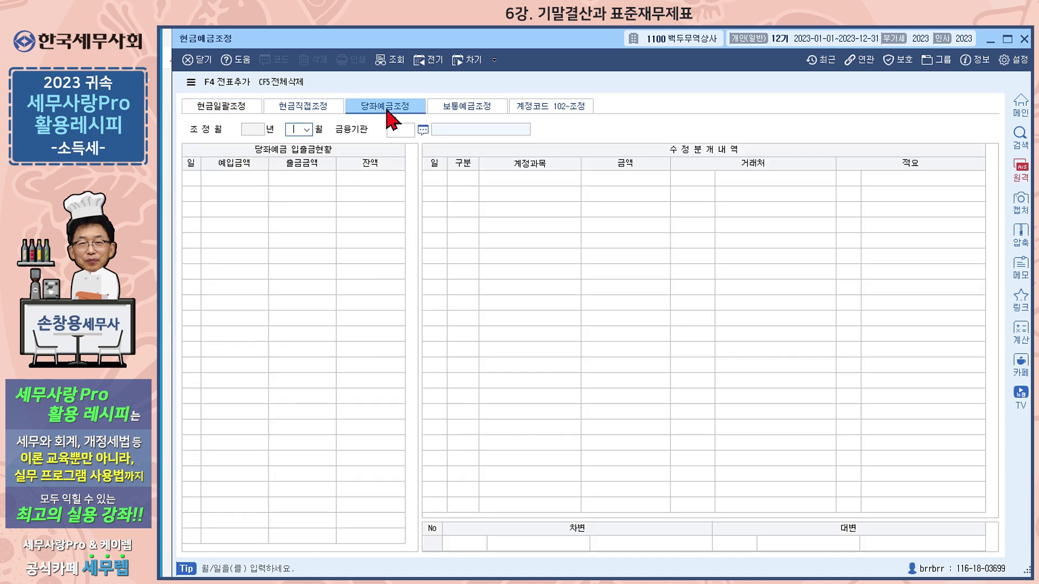
{"action": "left_click", "coordinate": [470, 108]}
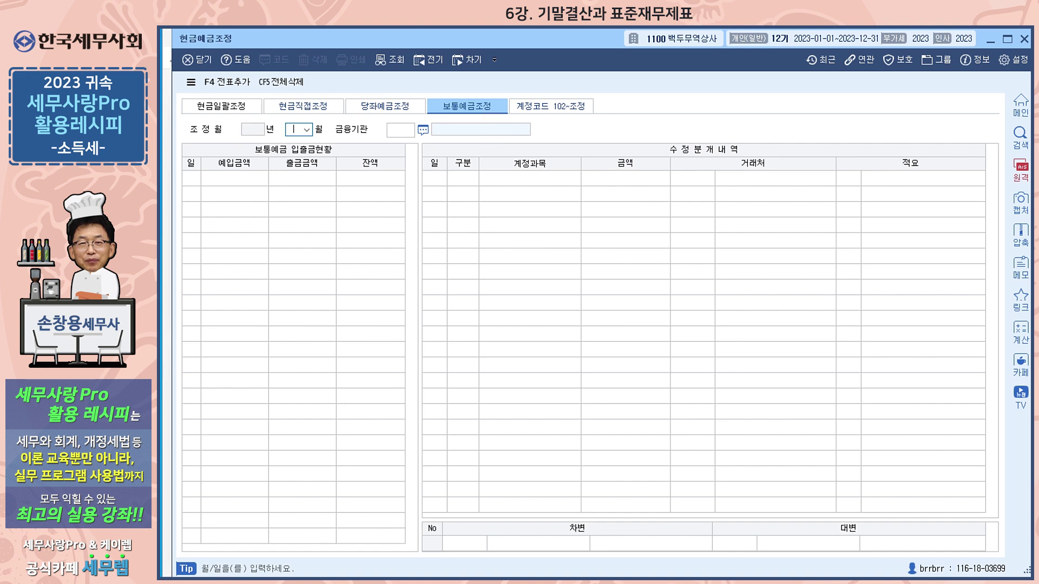
{"action": "key", "text": "Escape"}
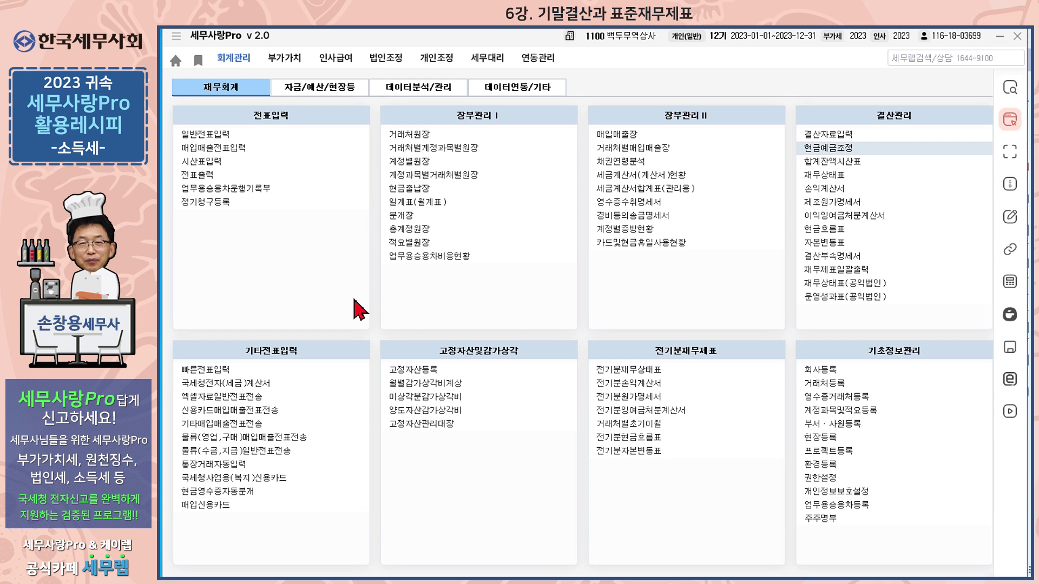
Open 결산자료입력 for the period 2023-01 to 2023-12 and load the previously entered closing data
{"action": "left_click", "coordinate": [828, 135]}
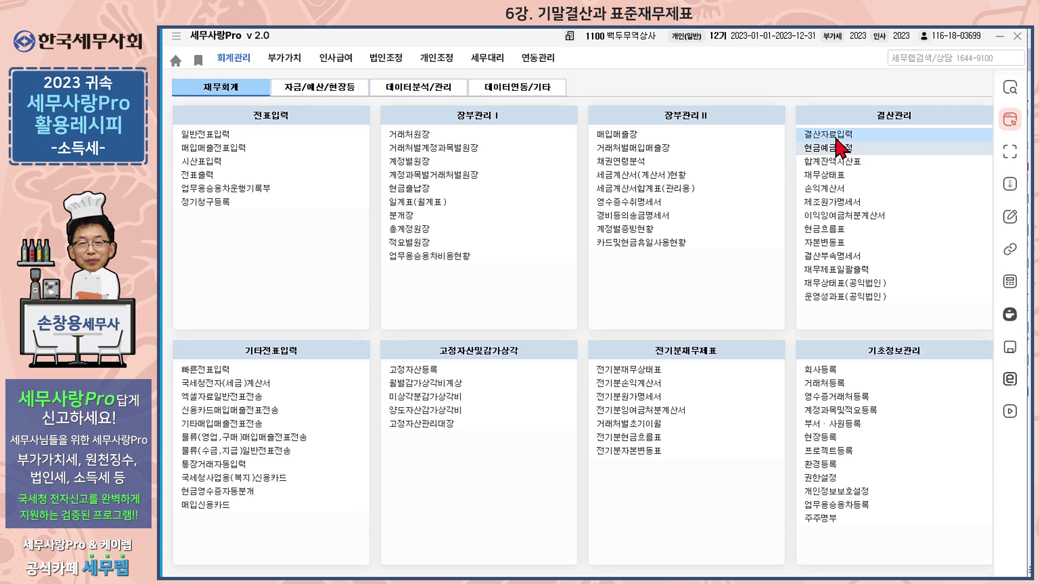
{"action": "double_click", "coordinate": [834, 134]}
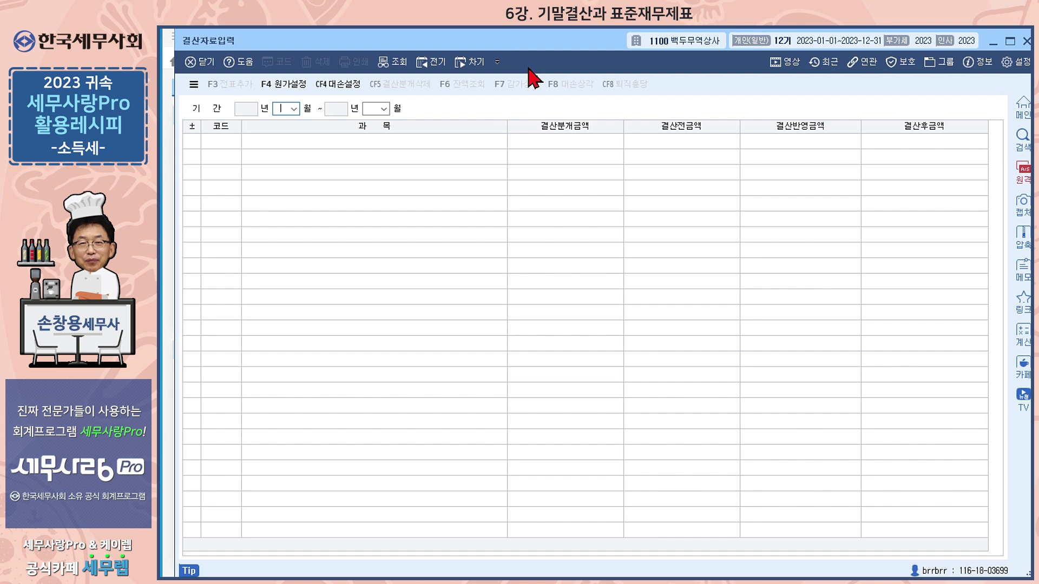
{"action": "type", "text": "01"}
{"action": "key", "text": "Return"}
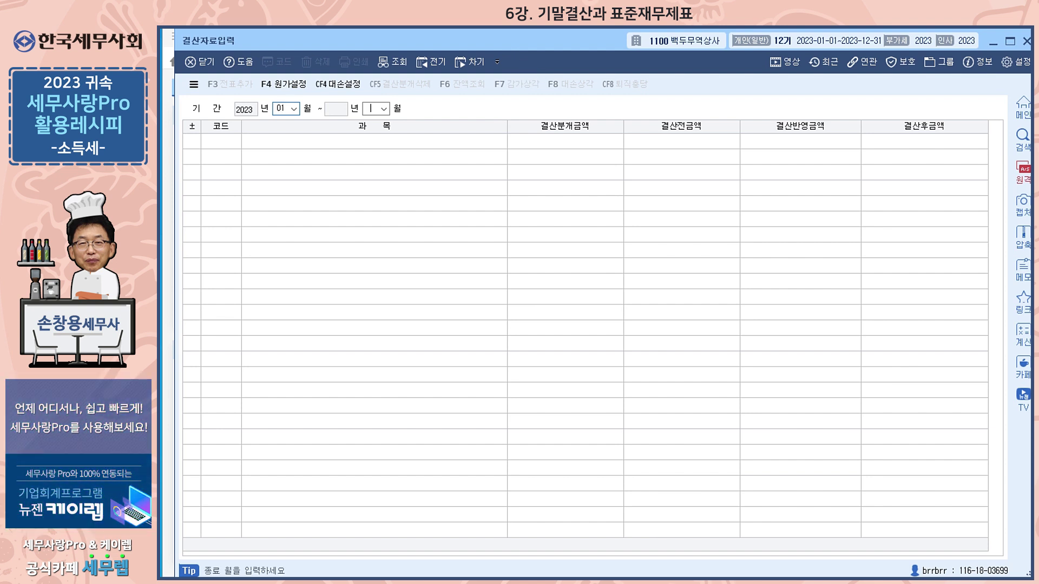
{"action": "type", "text": "12"}
{"action": "key", "text": "Return"}
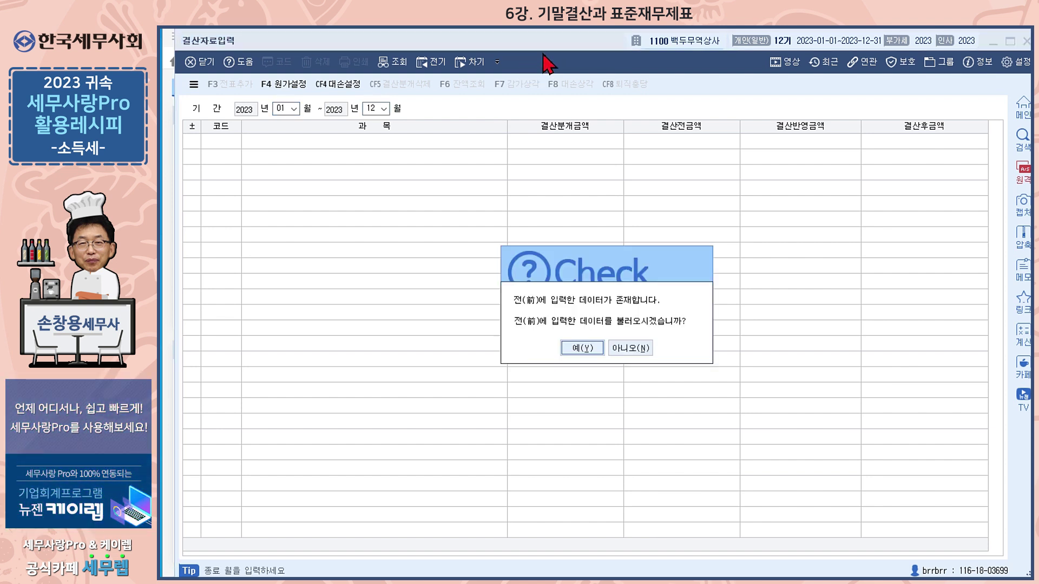
{"action": "left_click", "coordinate": [582, 348]}
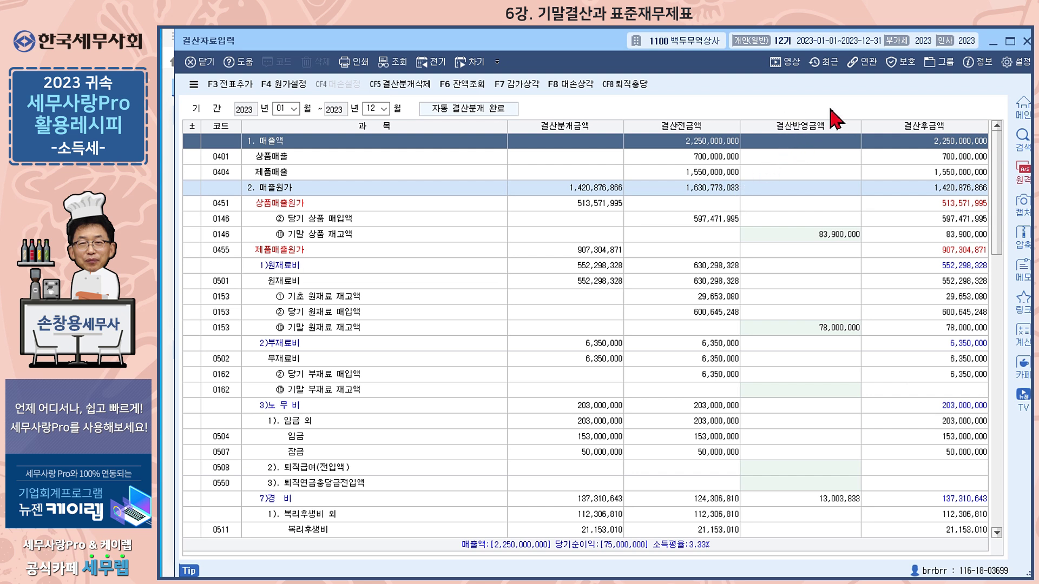
Examine the closing amounts for merchandise and raw material inventory and depreciation, plus the cost of sales and expense settings
{"action": "left_click", "coordinate": [838, 240]}
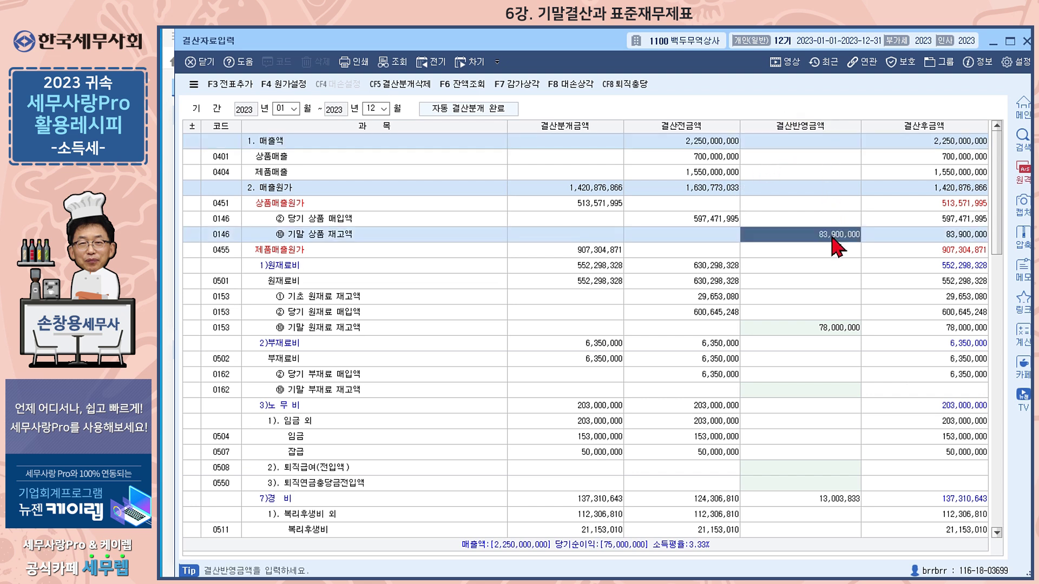
{"action": "left_click", "coordinate": [841, 331]}
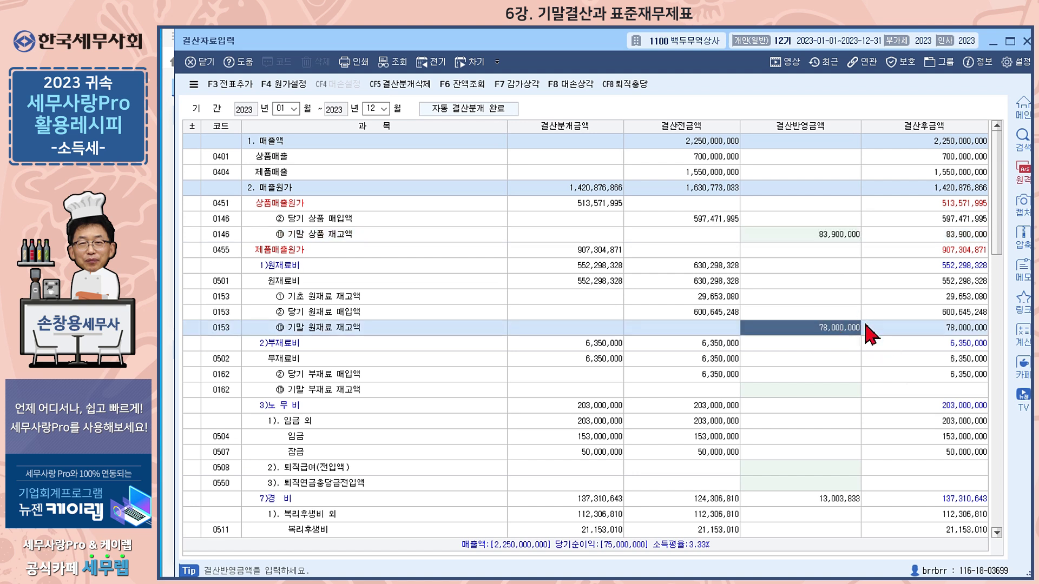
{"action": "left_click", "coordinate": [838, 237]}
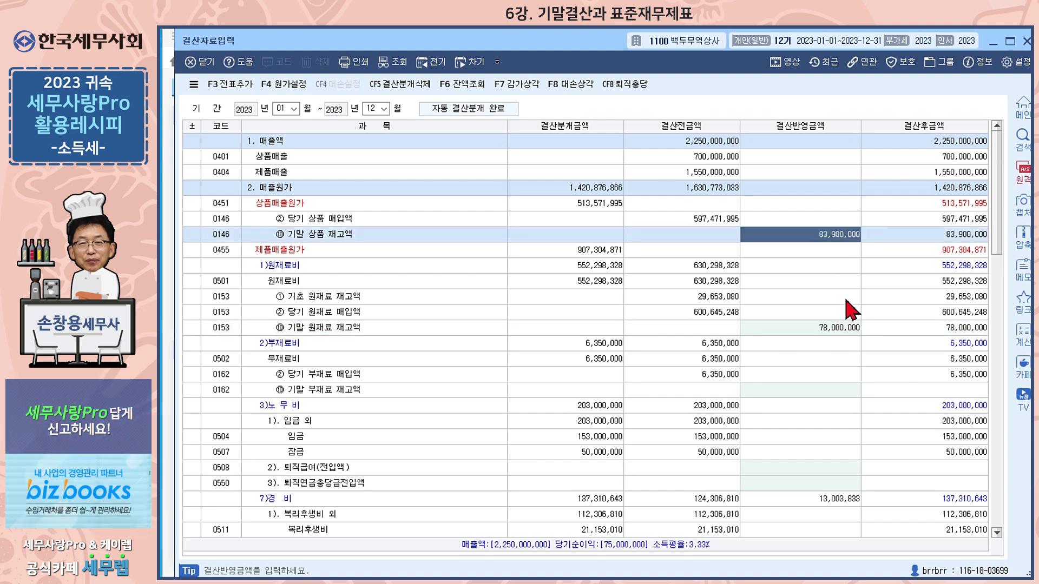
{"action": "scroll", "coordinate": [852, 311], "scroll_direction": "down", "scroll_amount": 3}
{"action": "scroll", "coordinate": [852, 312], "scroll_direction": "down", "scroll_amount": 5}
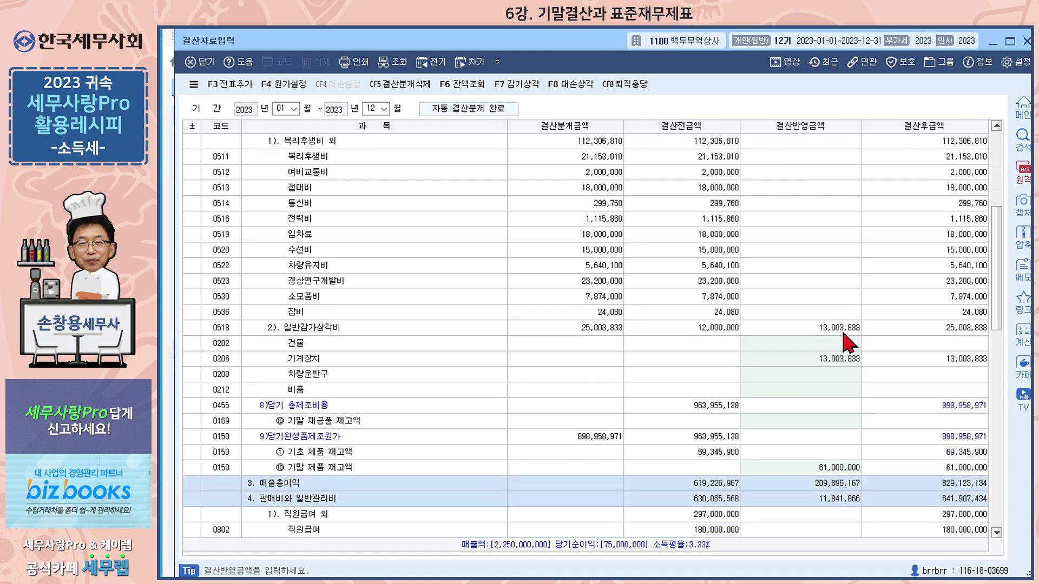
{"action": "left_click", "coordinate": [837, 348]}
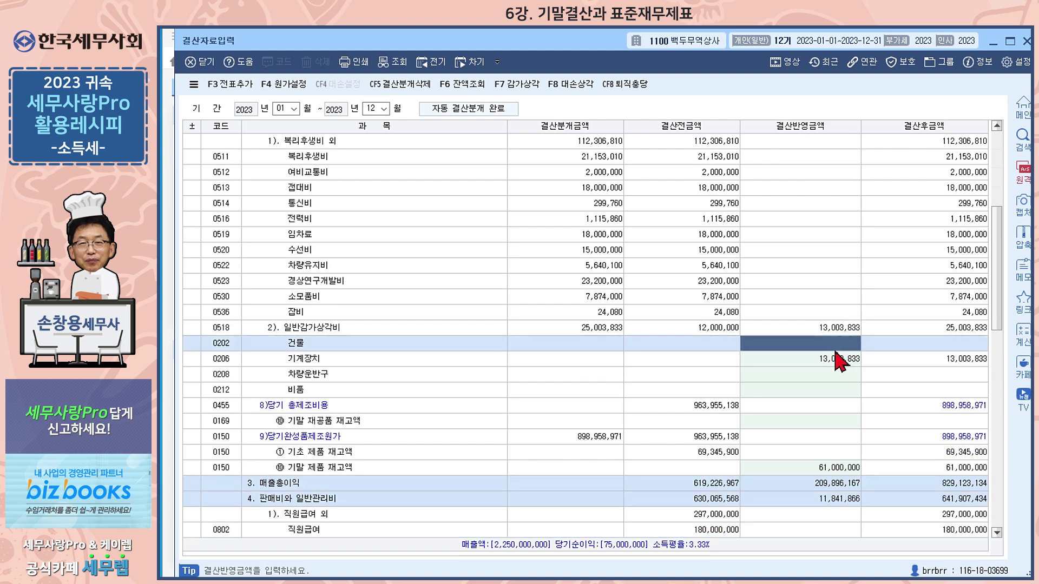
{"action": "left_click", "coordinate": [840, 379]}
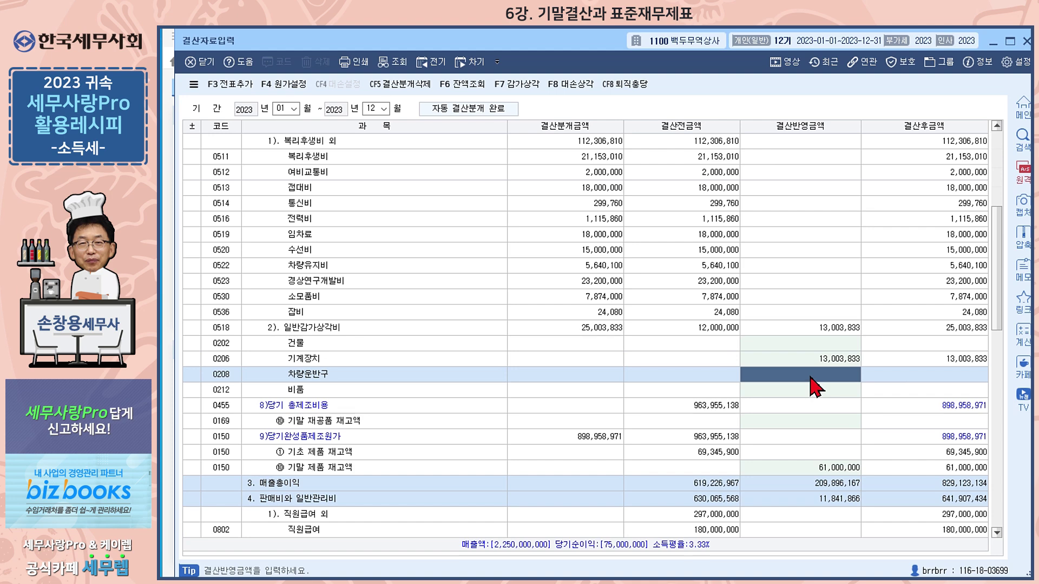
{"action": "scroll", "coordinate": [832, 349], "scroll_direction": "up", "scroll_amount": 7}
{"action": "scroll", "coordinate": [832, 349], "scroll_direction": "up", "scroll_amount": 1}
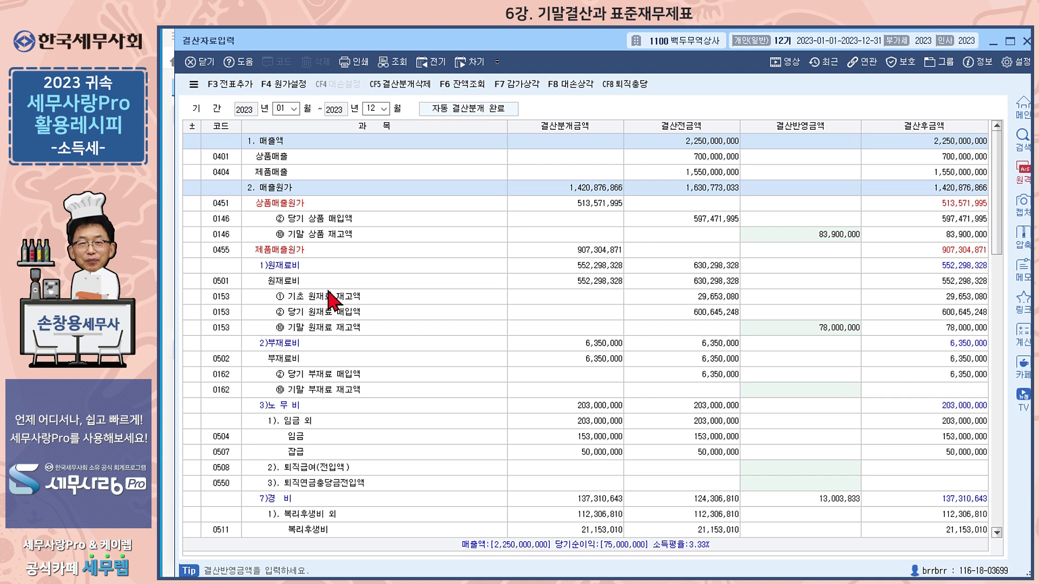
{"action": "left_click", "coordinate": [282, 86]}
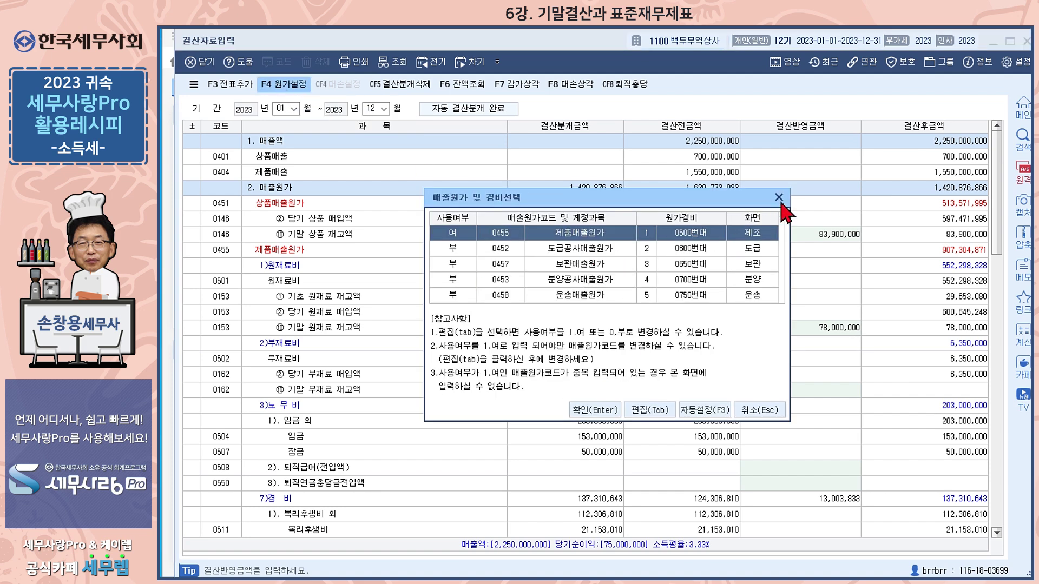
{"action": "left_click", "coordinate": [779, 198]}
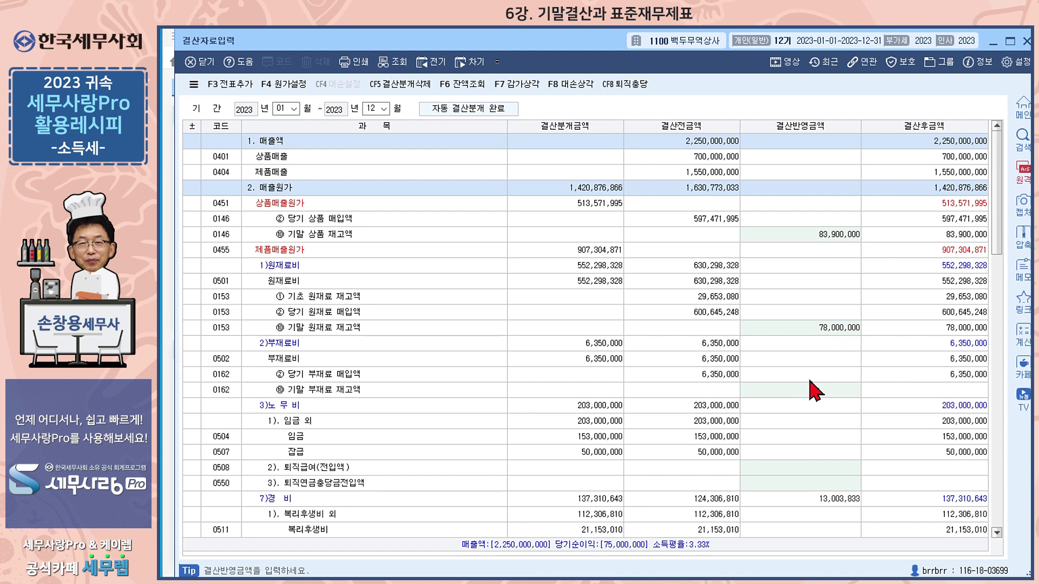
Review the saved 감가상각 data, compare it with the 사무실 and 자동포장기 records in 고정자산등록, and close the 감가상각 dialog
{"action": "left_click", "coordinate": [518, 88]}
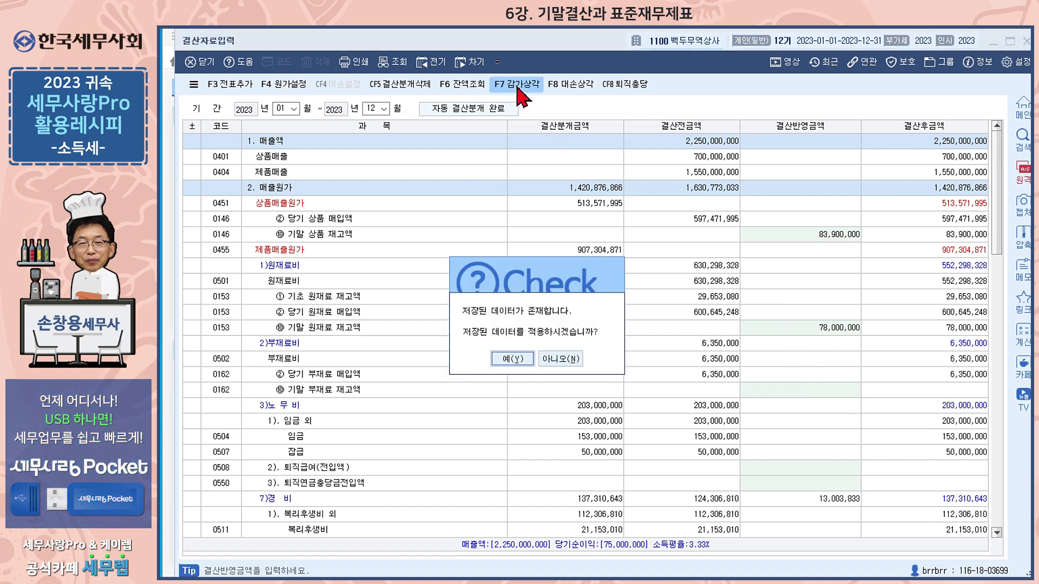
{"action": "left_click", "coordinate": [512, 359]}
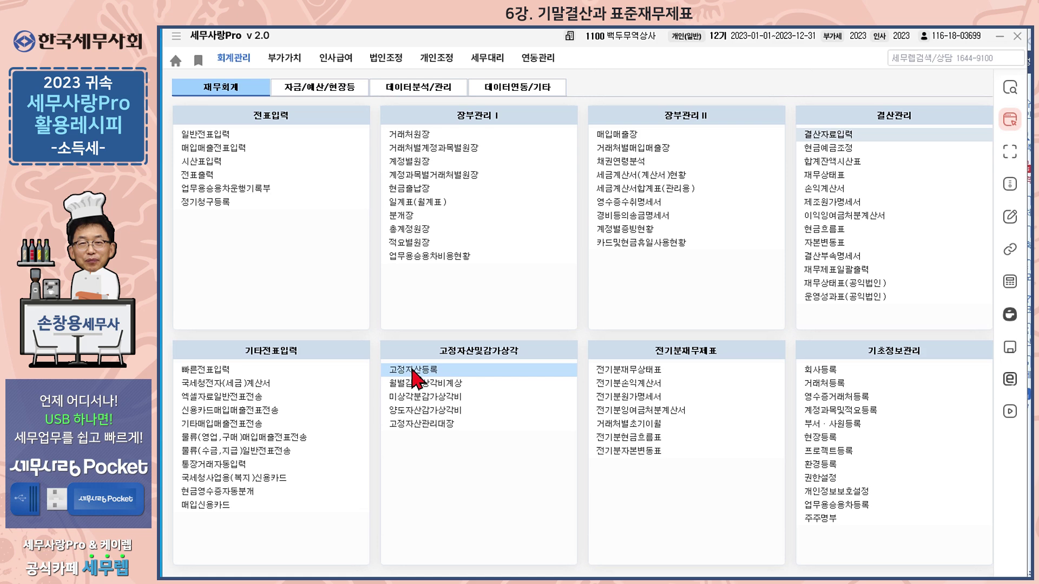
{"action": "left_click", "coordinate": [414, 371]}
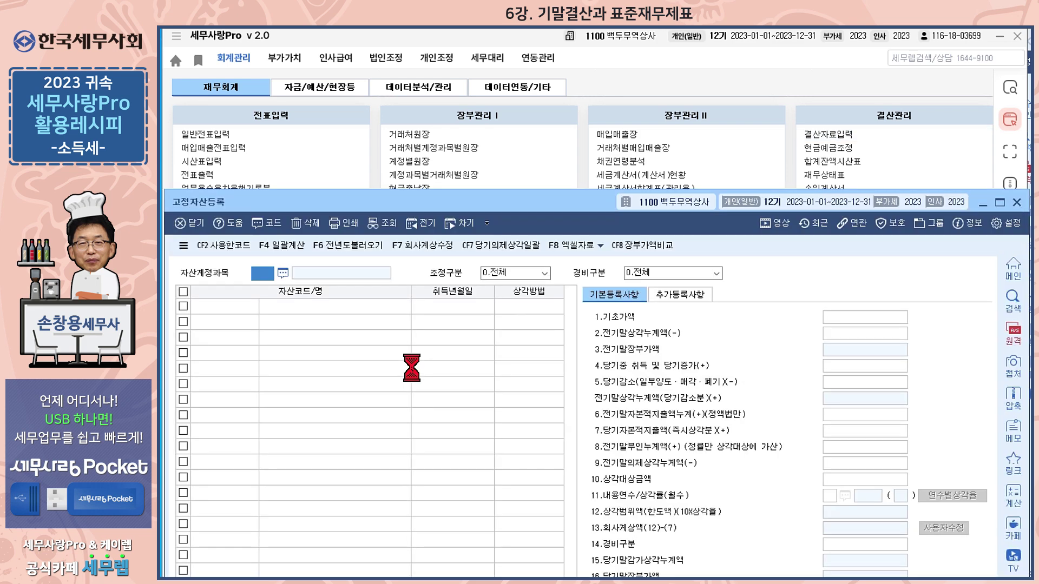
{"action": "left_click_drag", "start_coordinate": [537, 199], "coordinate": [540, 40]}
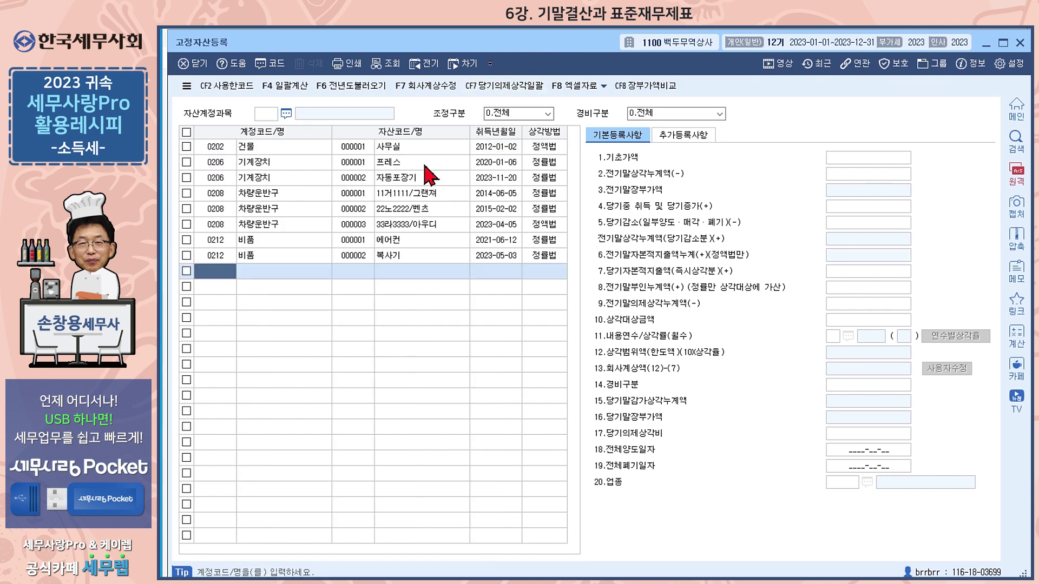
{"action": "left_click", "coordinate": [420, 151]}
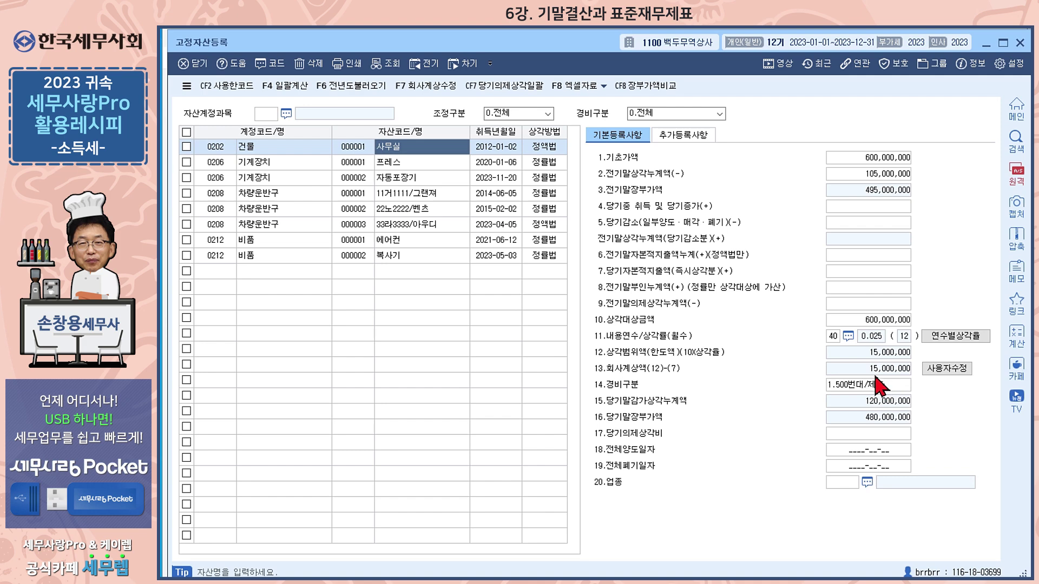
{"action": "left_click", "coordinate": [403, 179]}
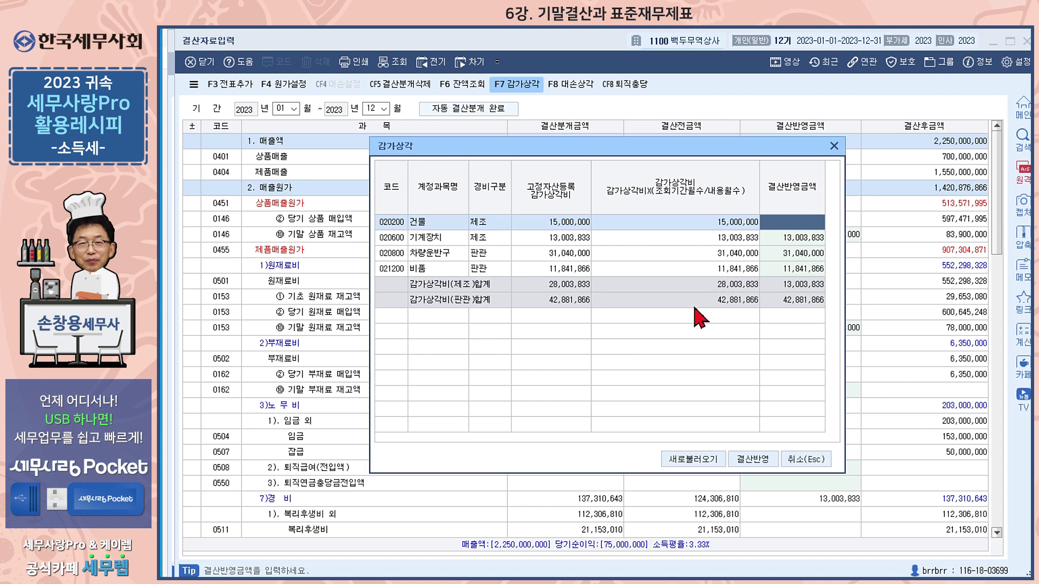
{"action": "left_click", "coordinate": [834, 147]}
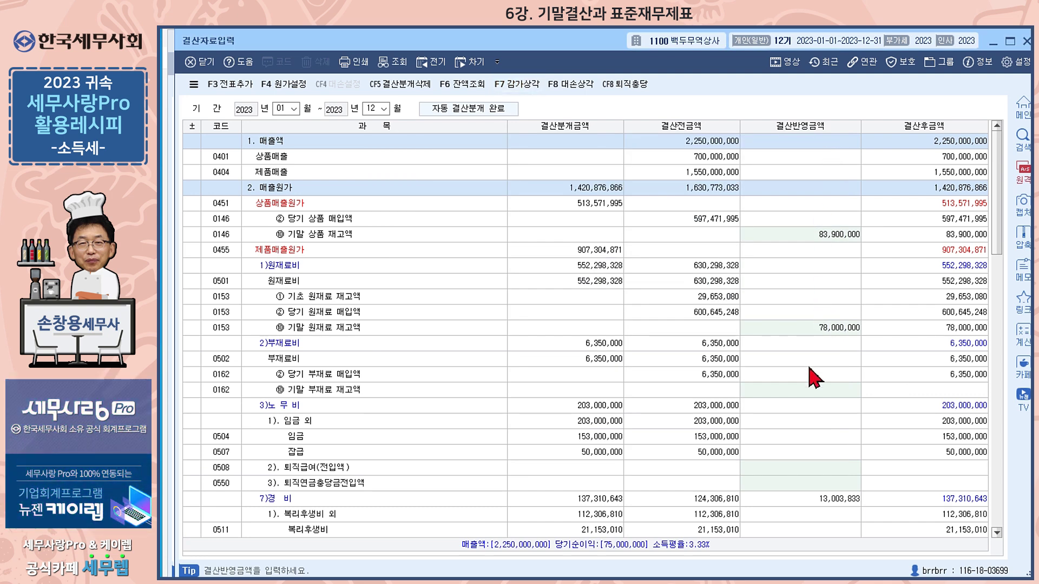
Examine the manufacturing depreciation in row 0518 일반감가상각비 and the selling and administrative depreciation in row 0818 감가상각비
{"action": "key", "text": "Return"}
{"action": "key", "text": "Return"}
{"action": "key", "text": "Return"}
{"action": "key", "text": "Return"}
{"action": "key", "text": "Return"}
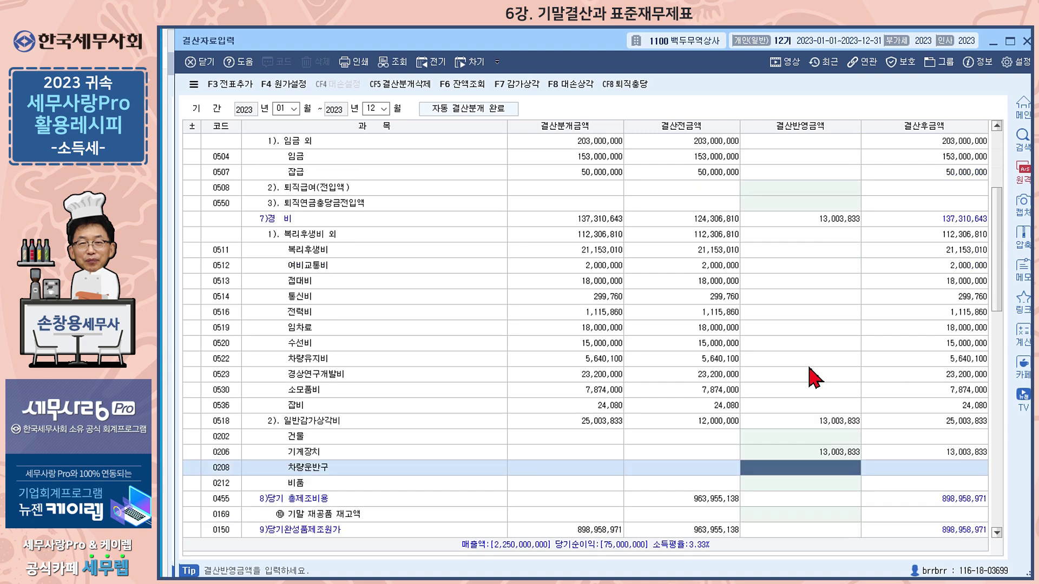
{"action": "scroll", "coordinate": [814, 377], "scroll_direction": "down", "scroll_amount": 1}
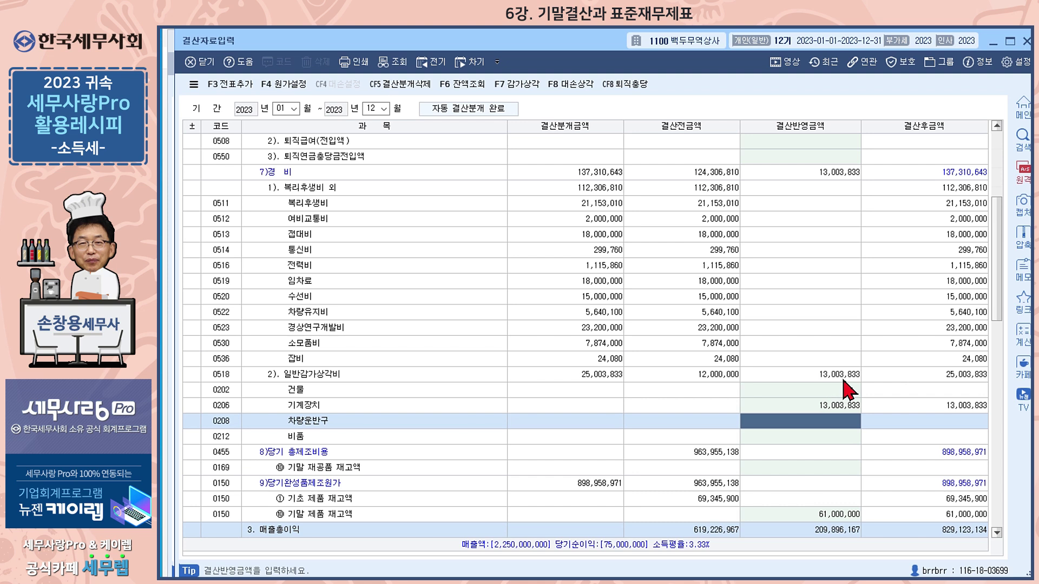
{"action": "left_click", "coordinate": [708, 378]}
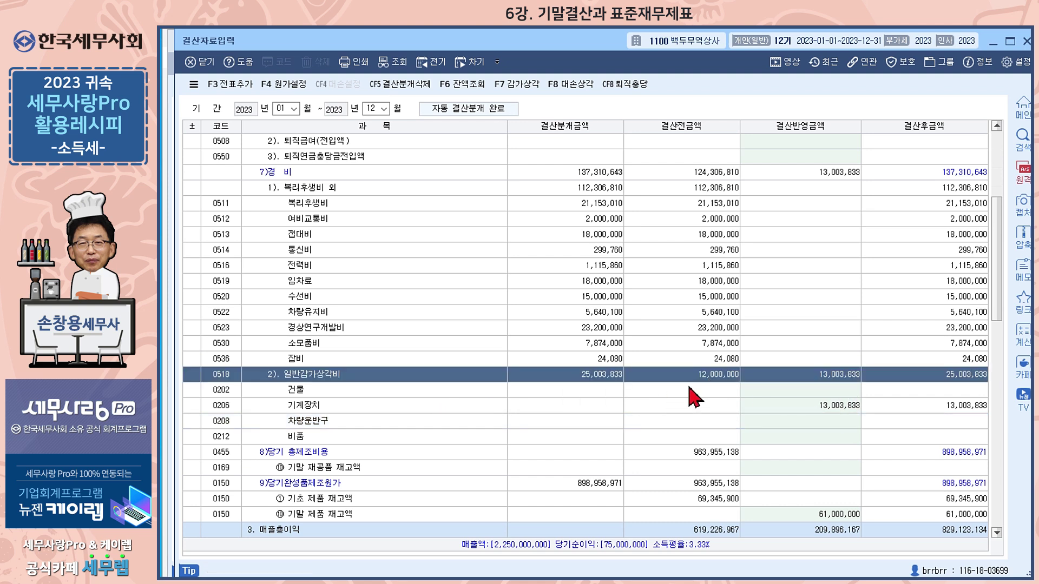
{"action": "scroll", "coordinate": [733, 400], "scroll_direction": "down", "scroll_amount": 6}
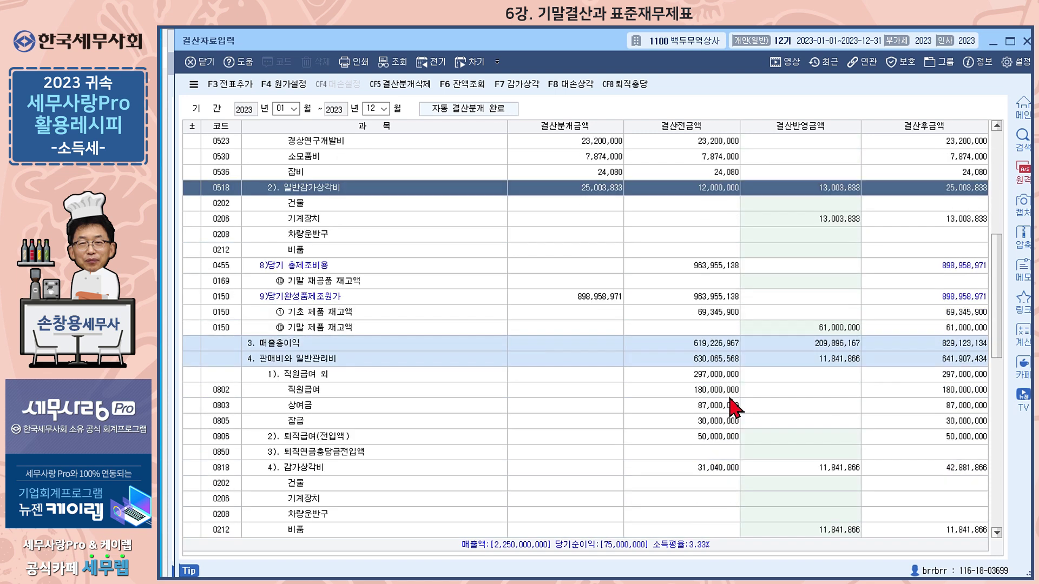
{"action": "scroll", "coordinate": [733, 409], "scroll_direction": "down", "scroll_amount": 1}
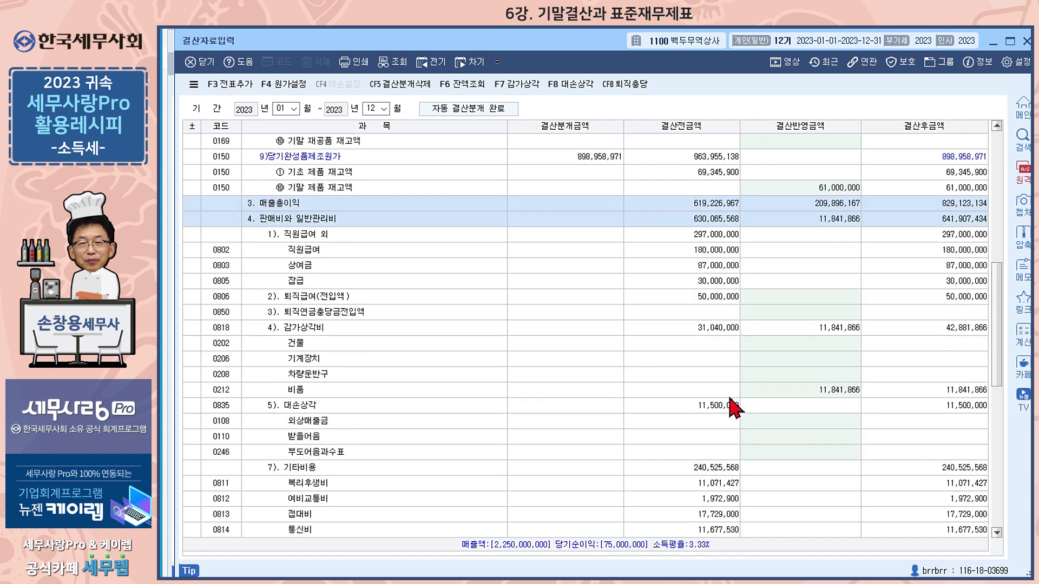
{"action": "left_click", "coordinate": [727, 329]}
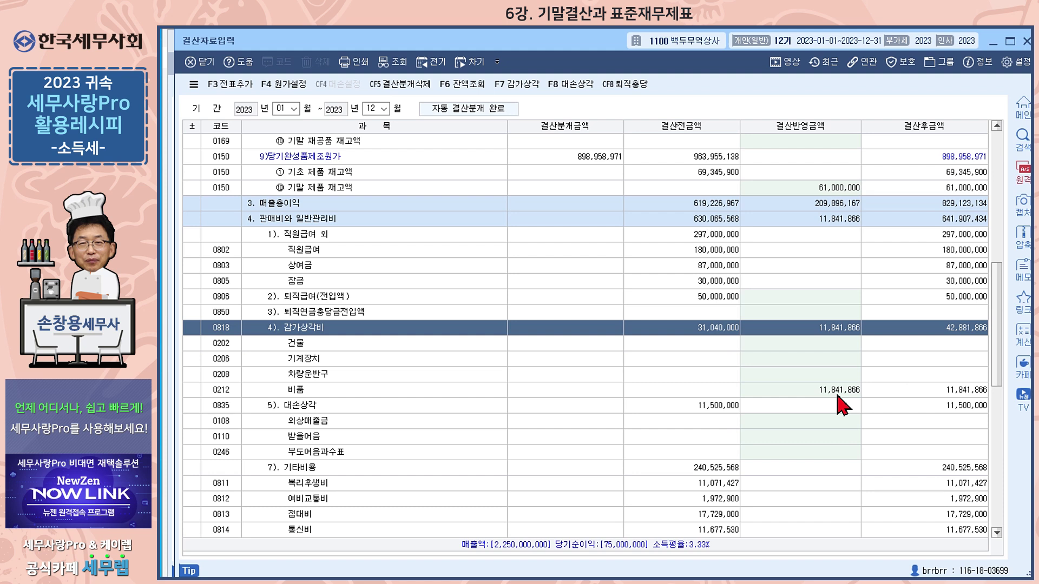
Review the saved 대손상각 data and the 퇴직충당부채 settings without applying them to the closing
{"action": "left_click", "coordinate": [576, 90]}
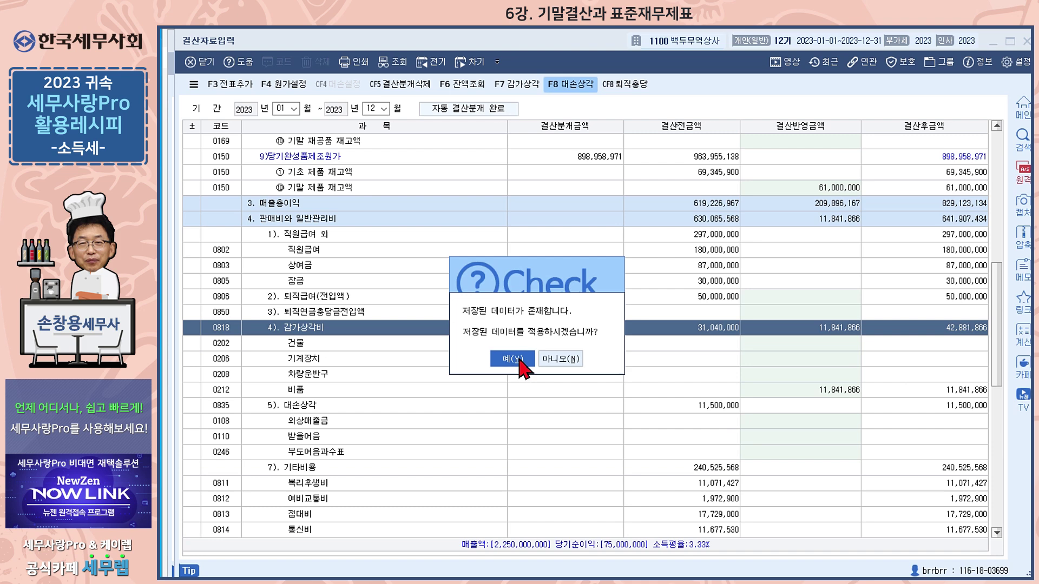
{"action": "left_click", "coordinate": [496, 359]}
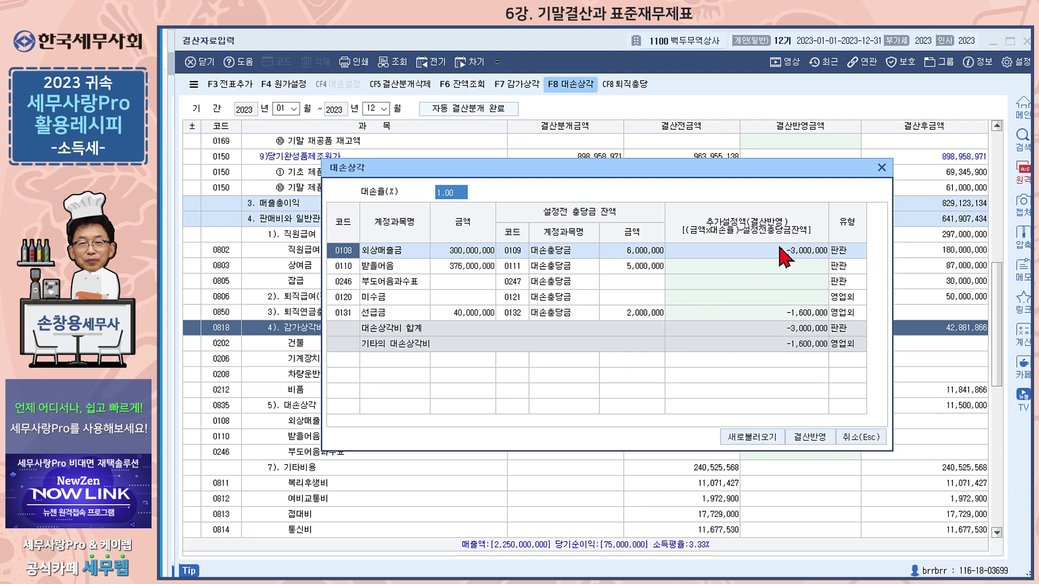
{"action": "left_click", "coordinate": [882, 168]}
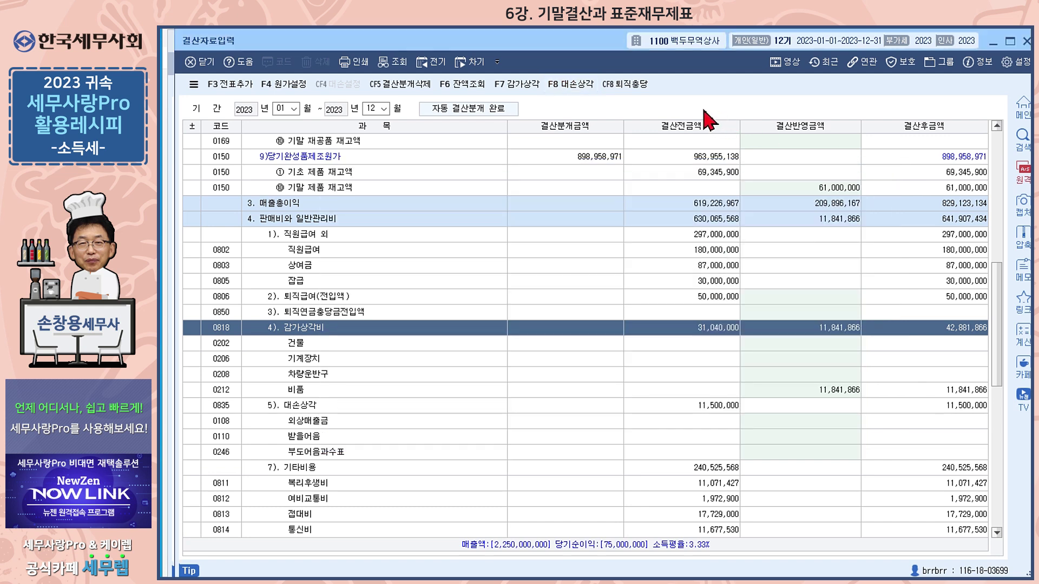
{"action": "left_click", "coordinate": [623, 89]}
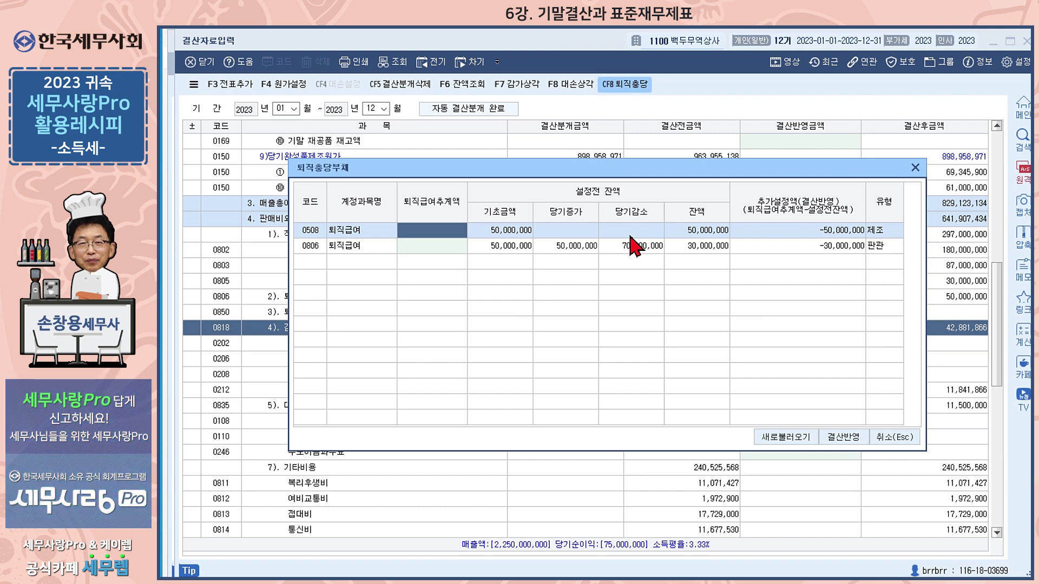
{"action": "left_click", "coordinate": [915, 168]}
Examine the 소득세등 section, comparing the 선납세금 and 추가계상액 amounts applied to the closing
{"action": "scroll", "coordinate": [817, 332], "scroll_direction": "down", "scroll_amount": 15}
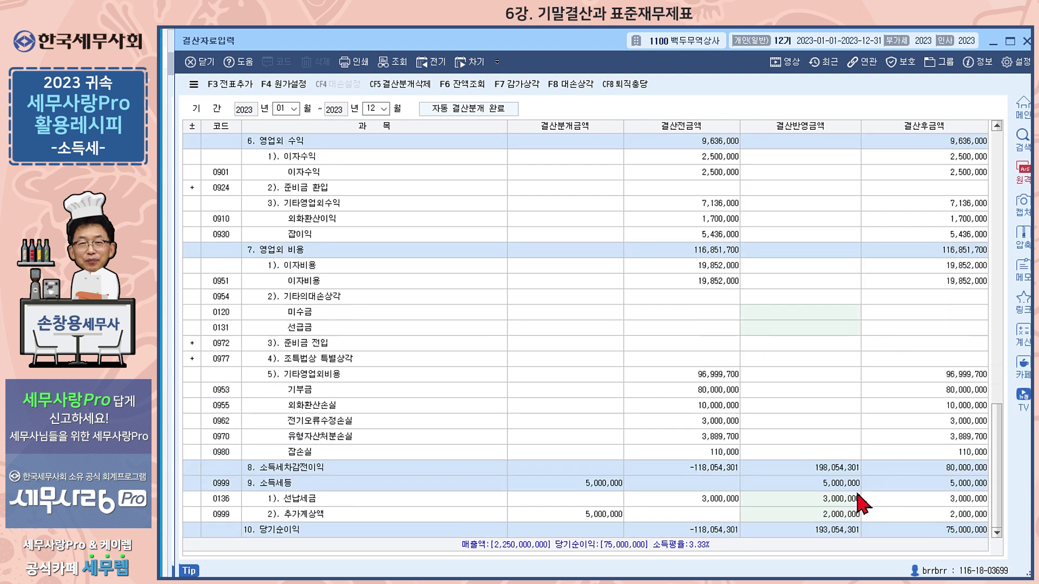
{"action": "left_click", "coordinate": [842, 502]}
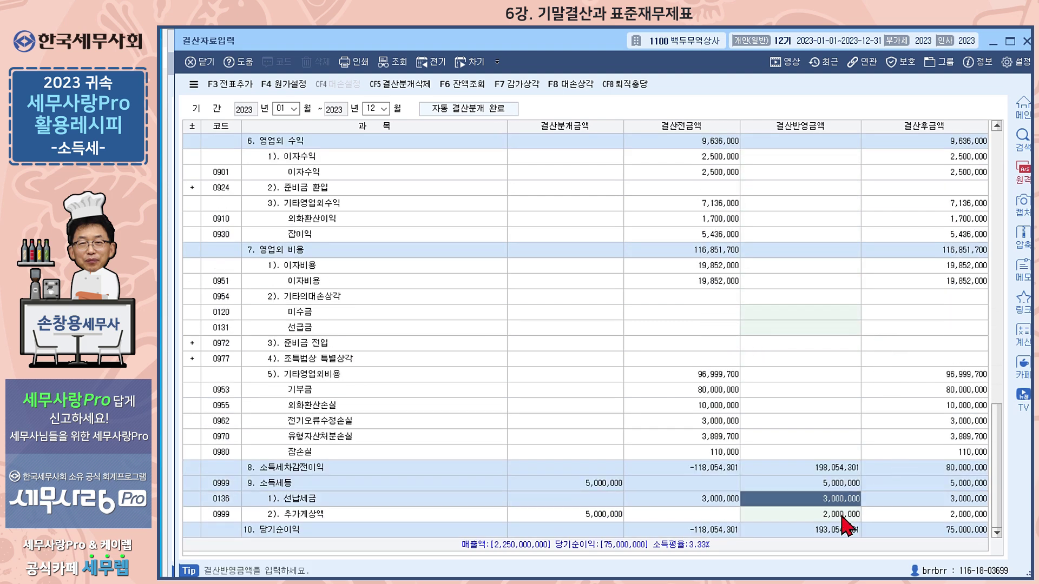
{"action": "left_click", "coordinate": [843, 517]}
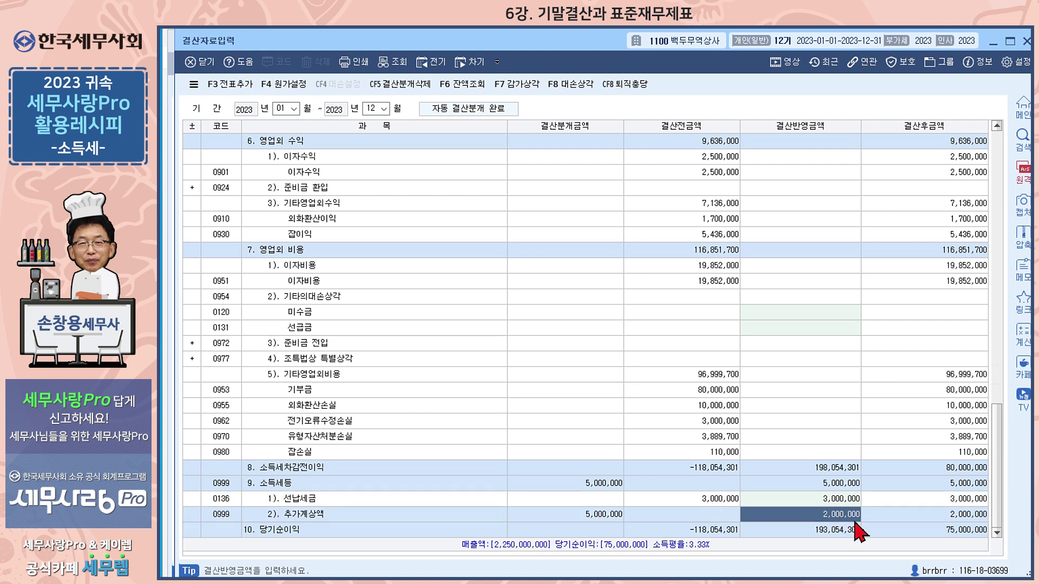
{"action": "left_click", "coordinate": [845, 486]}
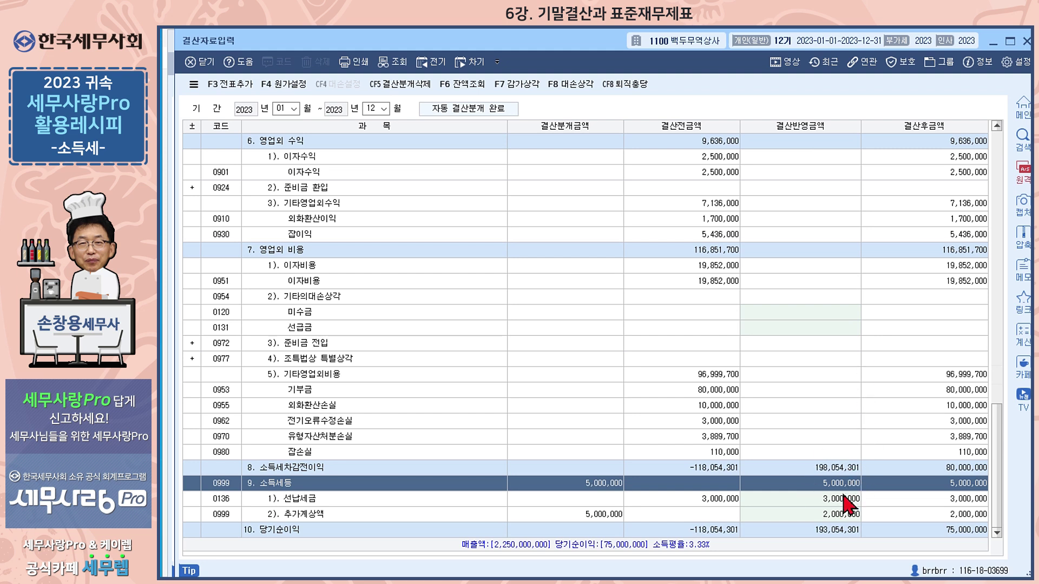
{"action": "left_click", "coordinate": [723, 501]}
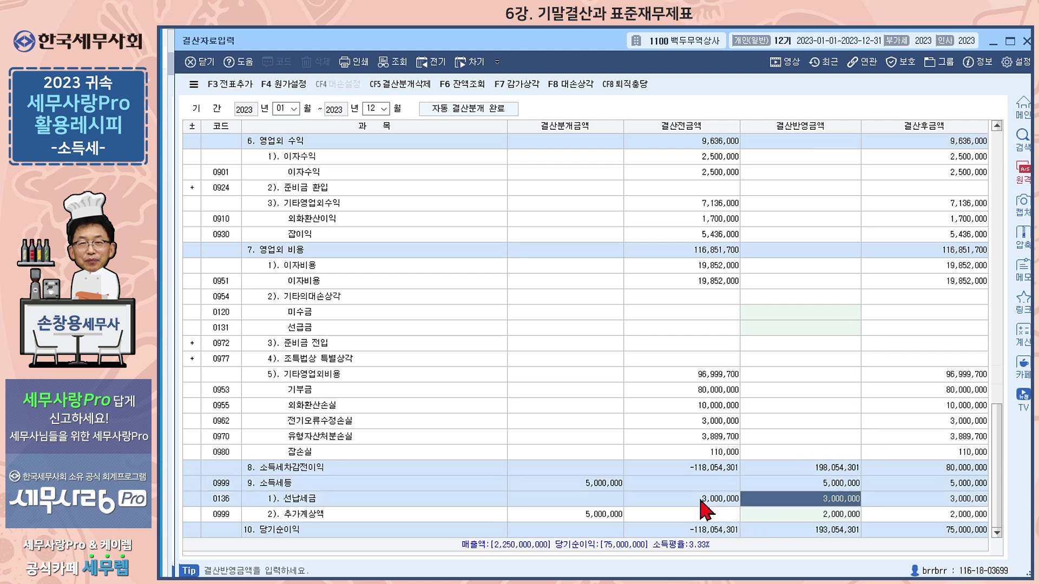
{"action": "left_click", "coordinate": [839, 515]}
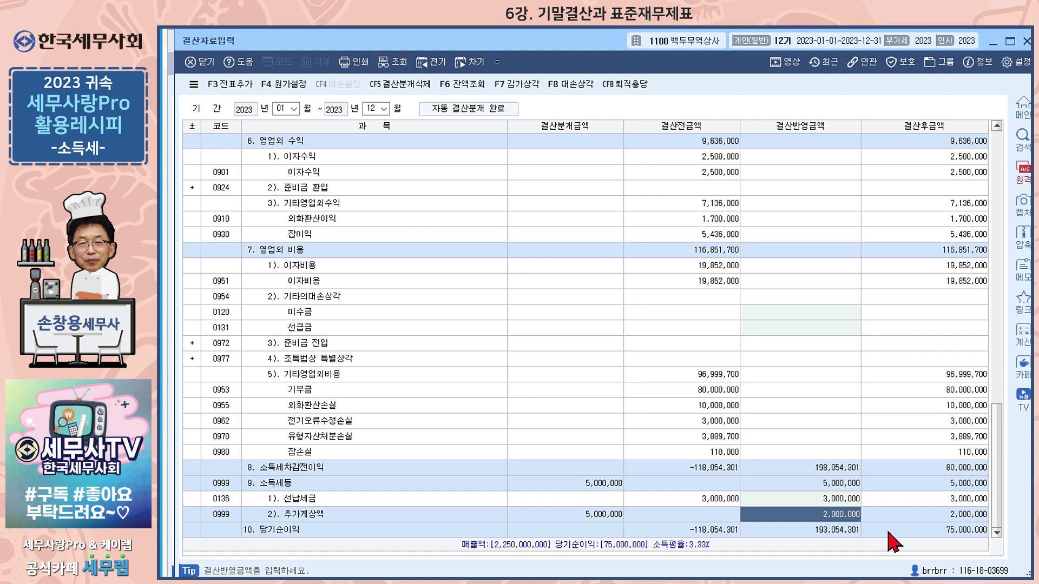
{"action": "left_click", "coordinate": [232, 95]}
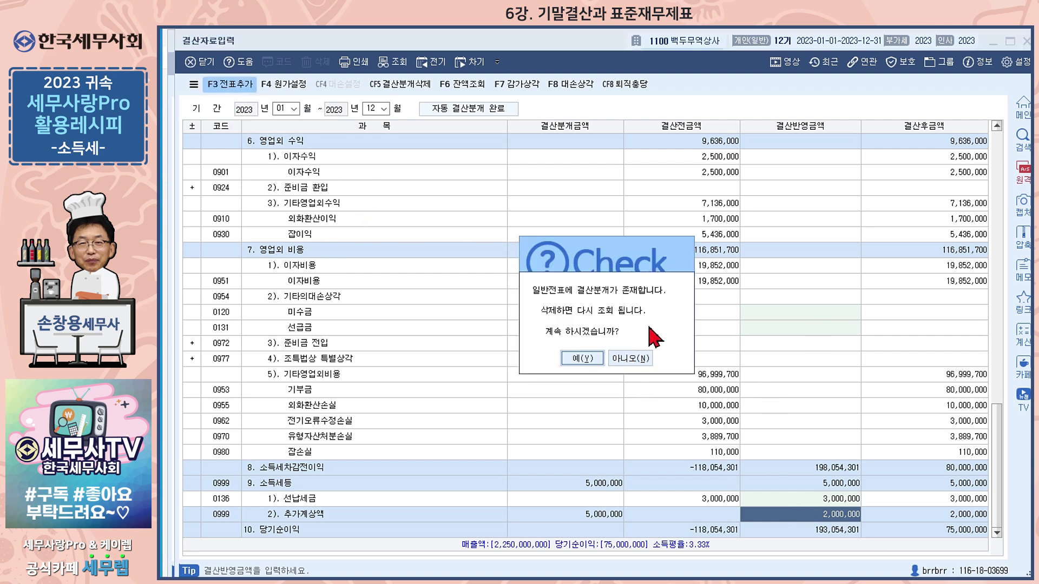
{"action": "left_click", "coordinate": [630, 358]}
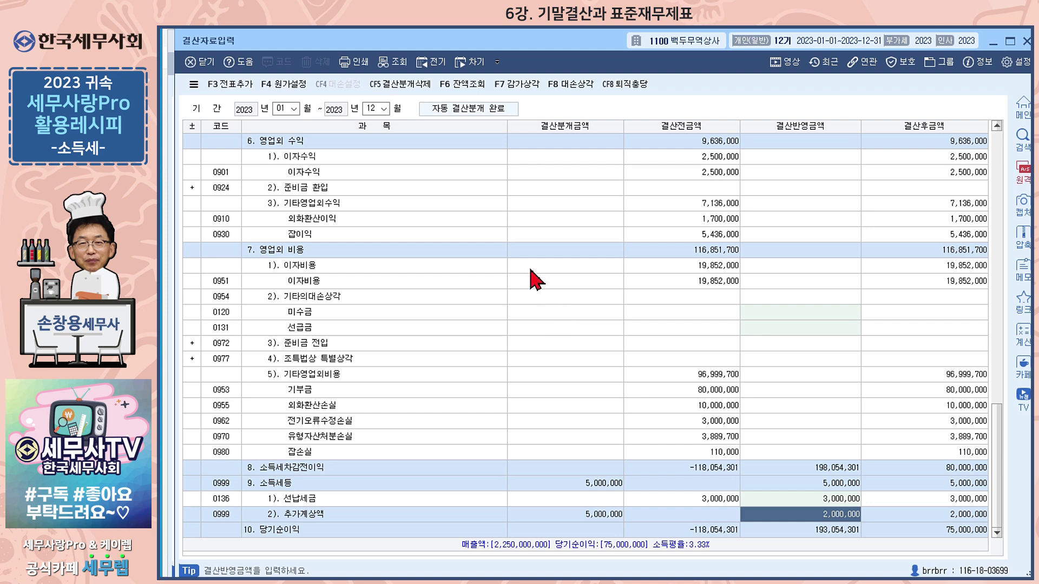
{"action": "left_click", "coordinate": [399, 86]}
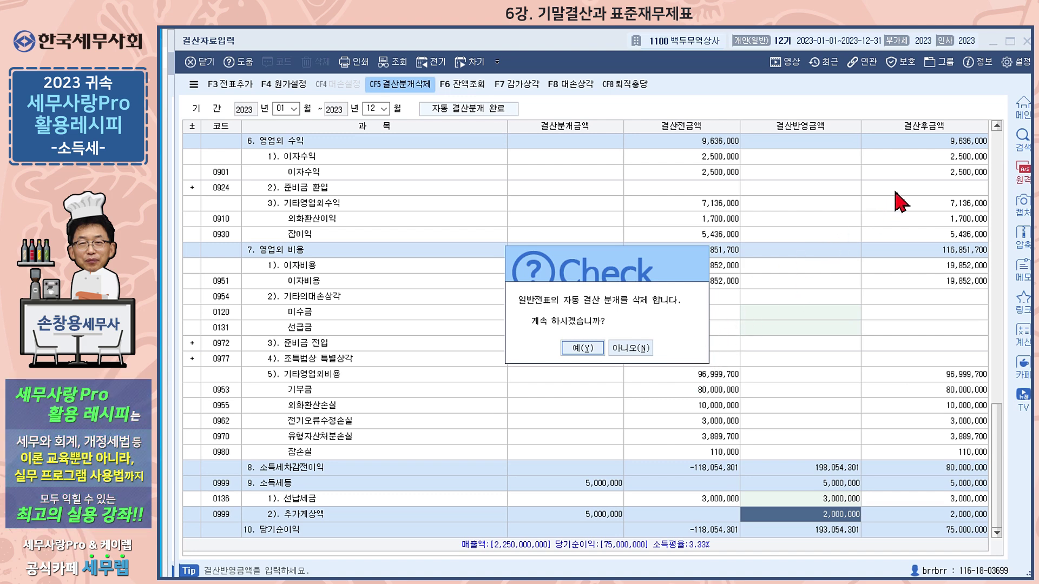
{"action": "left_click", "coordinate": [630, 350]}
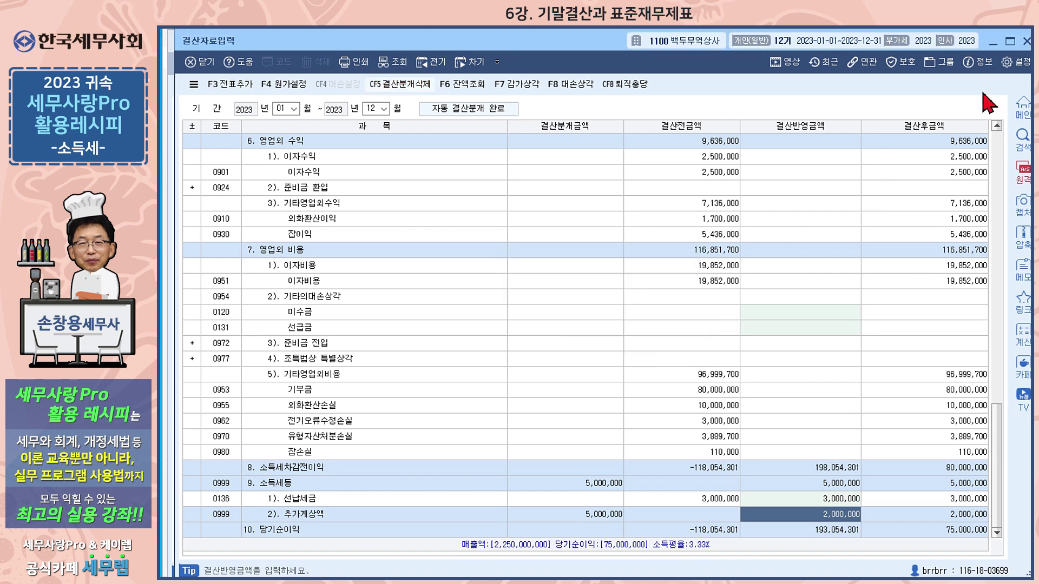
Delete the automatic closing entries from the general vouchers and close 결산자료입력 and 고정자산등록
{"action": "left_click", "coordinate": [400, 86]}
{"action": "left_click", "coordinate": [600, 352]}
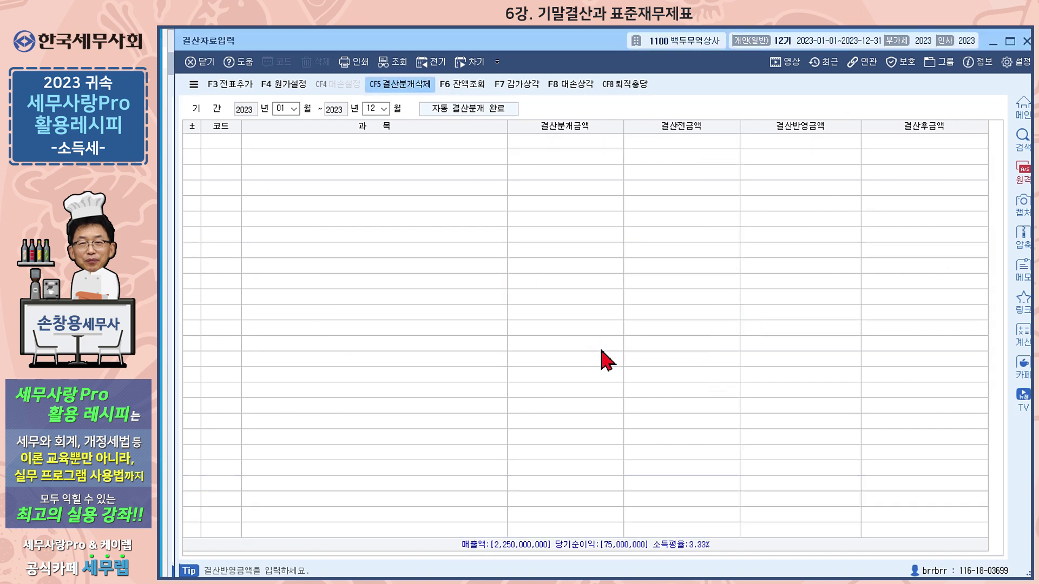
{"action": "left_click", "coordinate": [1027, 43]}
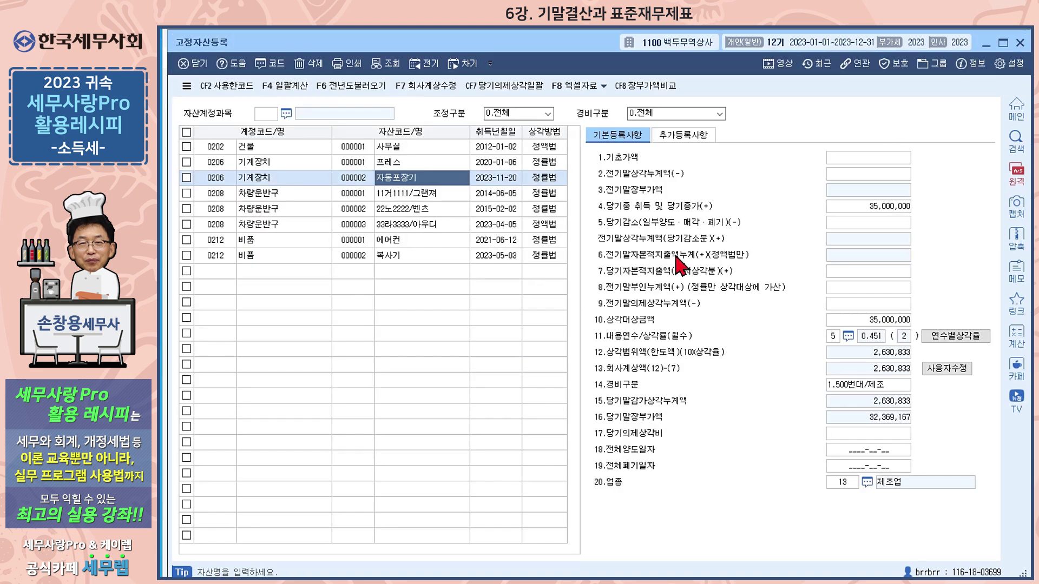
{"action": "left_click", "coordinate": [1020, 42]}
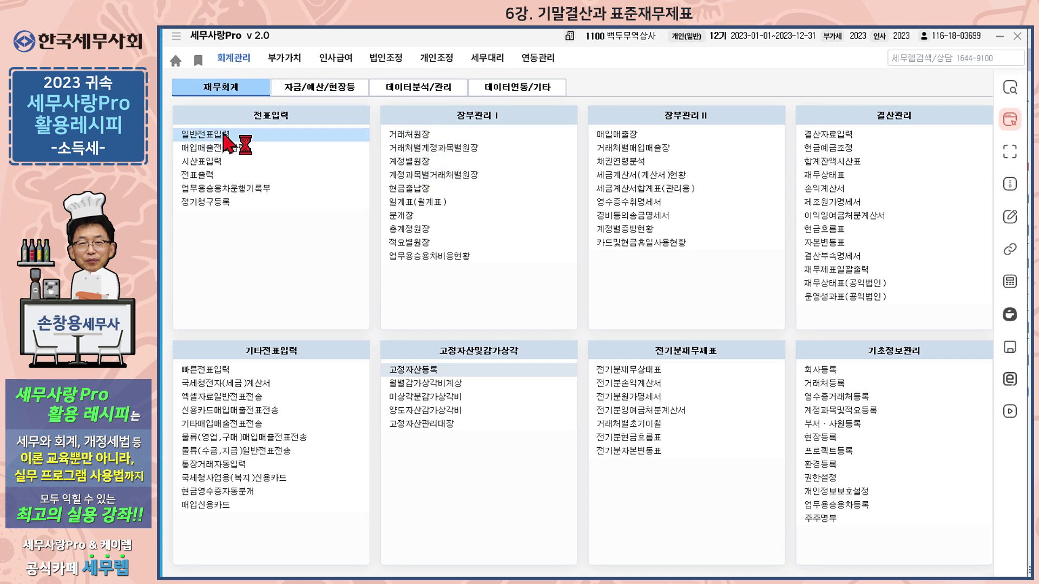
Open 일반전표입력 and load the vouchers dated 31 December 2023
{"action": "left_click", "coordinate": [224, 135]}
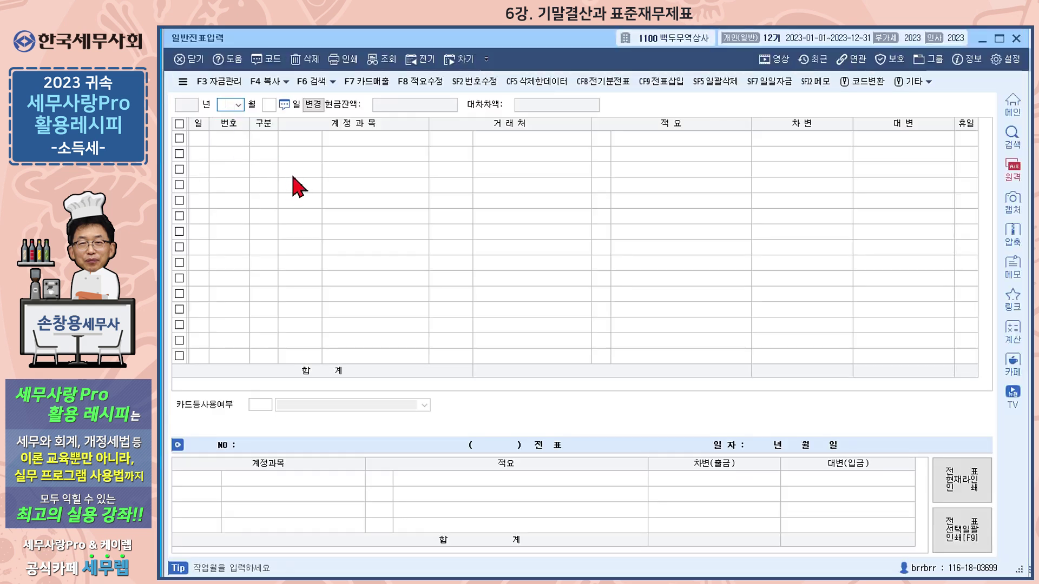
{"action": "type", "text": "12"}
{"action": "key", "text": "Return"}
{"action": "type", "text": "31"}
{"action": "key", "text": "Return"}
Delete all lines of voucher 00094, which transfers the expense accounts to 손익
{"action": "left_click", "coordinate": [281, 226]}
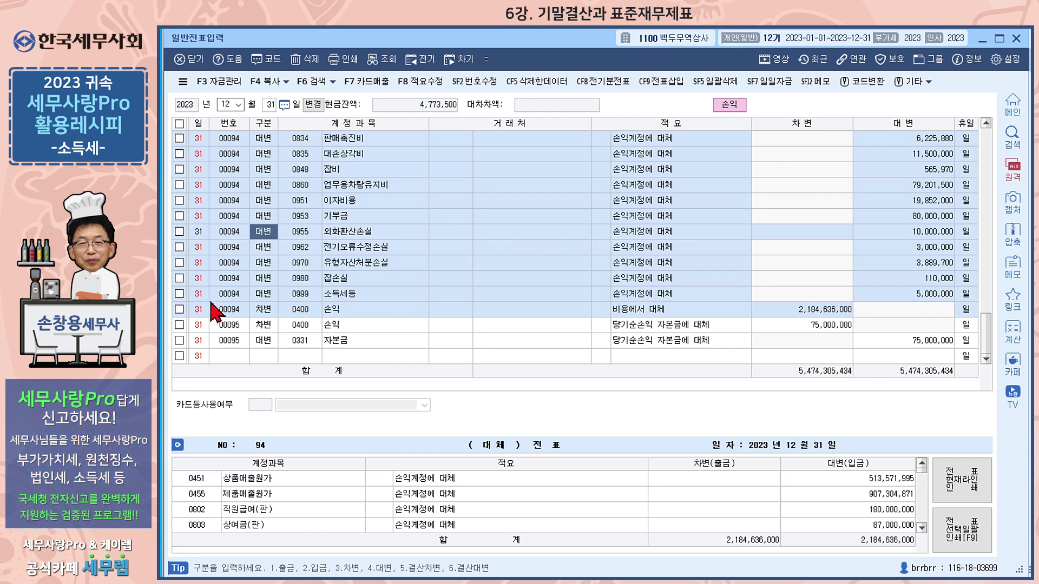
{"action": "left_click", "coordinate": [179, 309]}
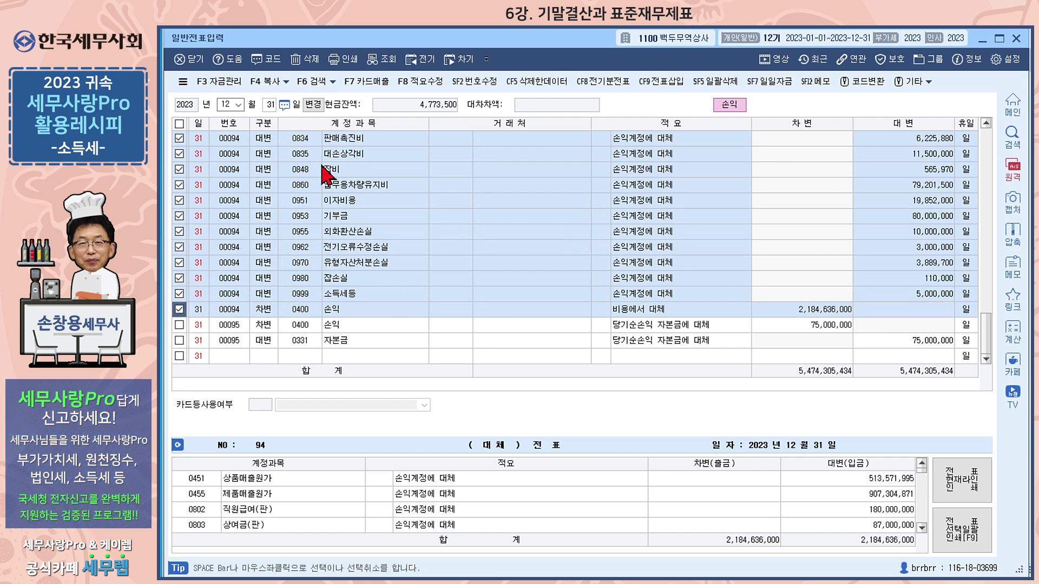
{"action": "left_click", "coordinate": [307, 59]}
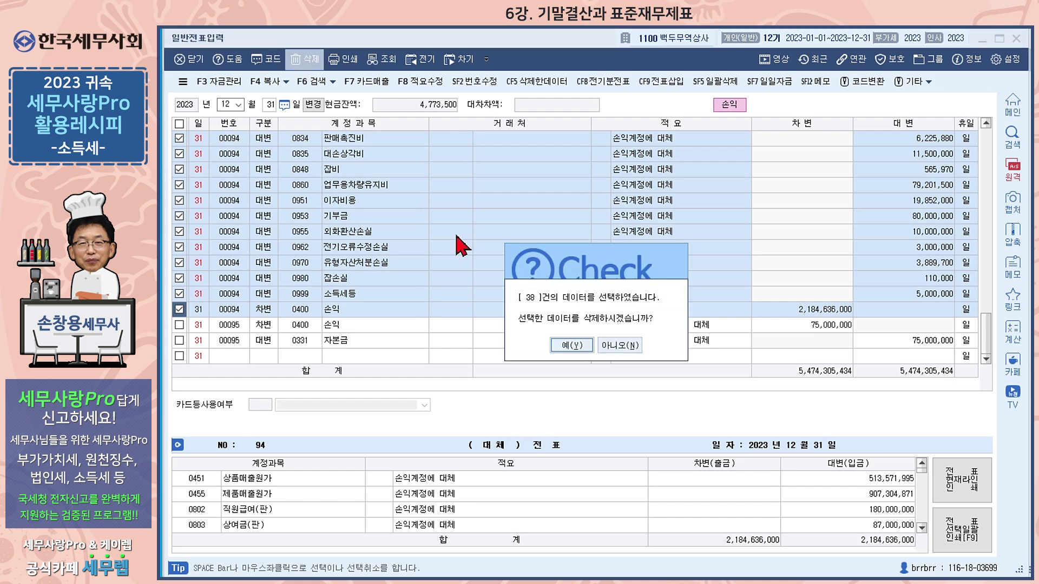
{"action": "left_click", "coordinate": [564, 342]}
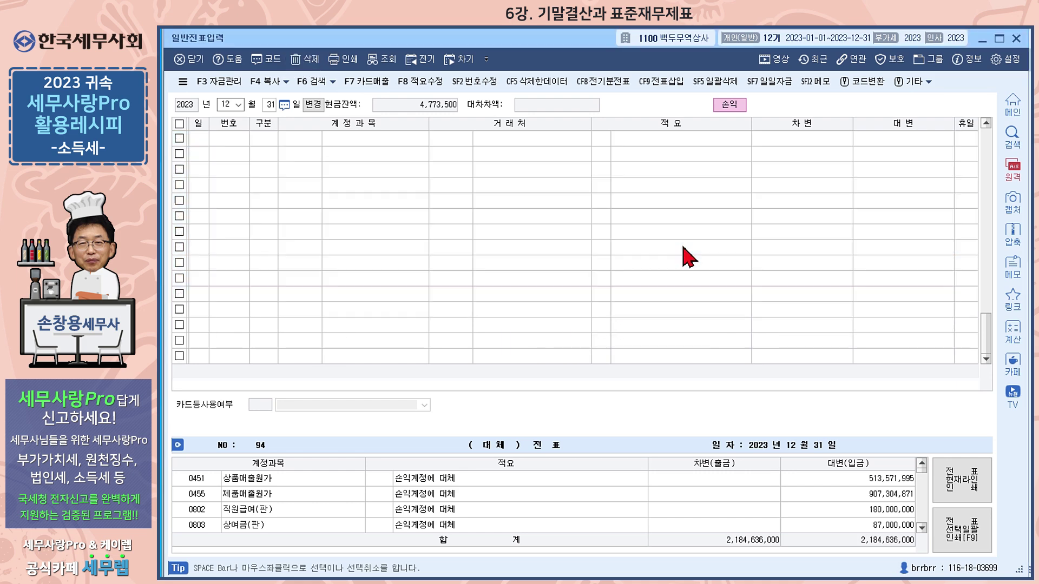
Close 일반전표입력, review the December 2023 합계잔액시산표 from assets through 제조원가 and 판매비및일반관리비, and close it
{"action": "left_click", "coordinate": [1017, 38]}
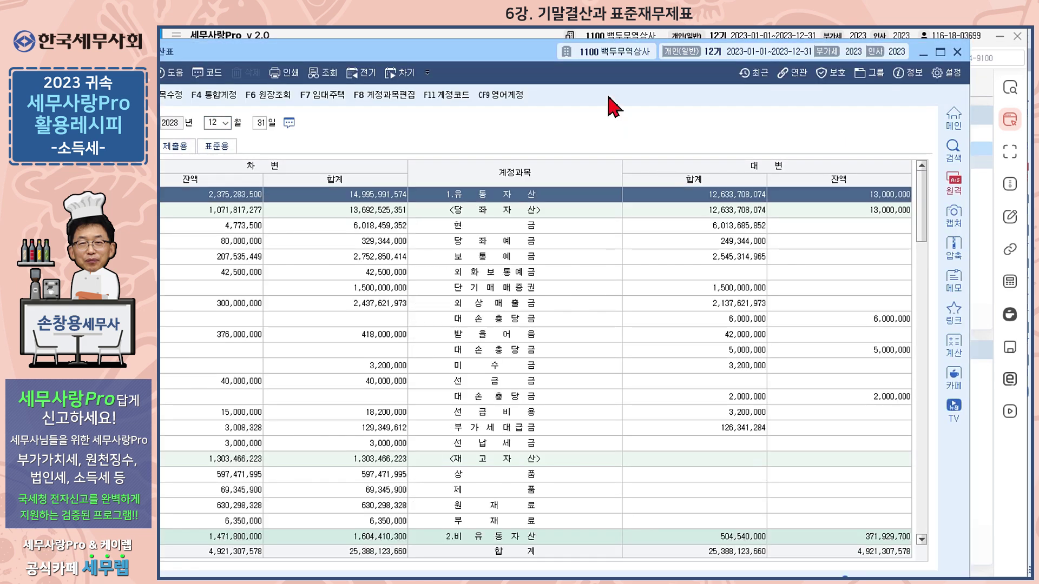
{"action": "left_click_drag", "start_coordinate": [460, 68], "coordinate": [519, 57]}
{"action": "scroll", "coordinate": [586, 292], "scroll_direction": "down", "scroll_amount": 12}
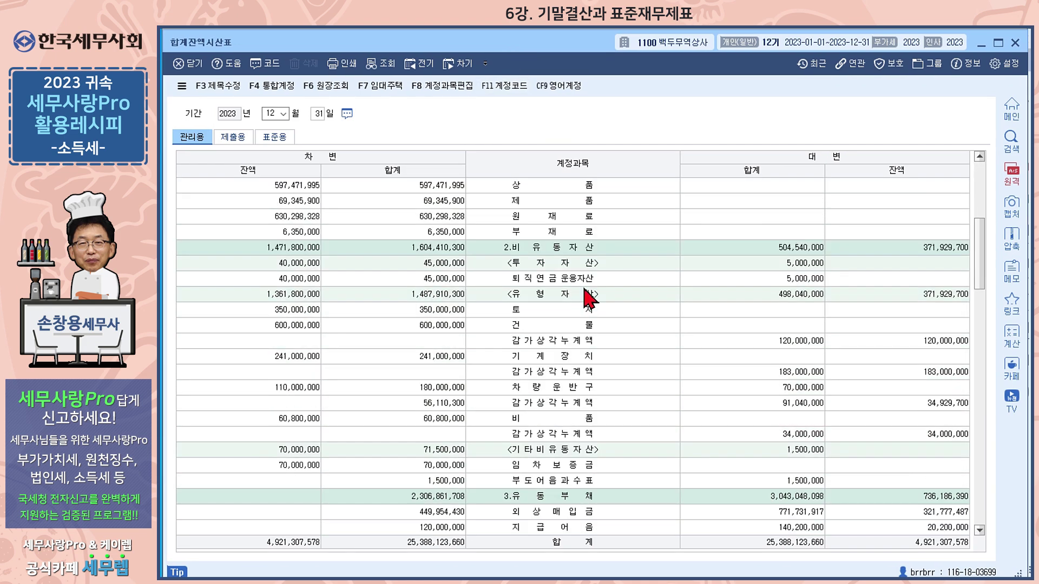
{"action": "scroll", "coordinate": [590, 299], "scroll_direction": "down", "scroll_amount": 1}
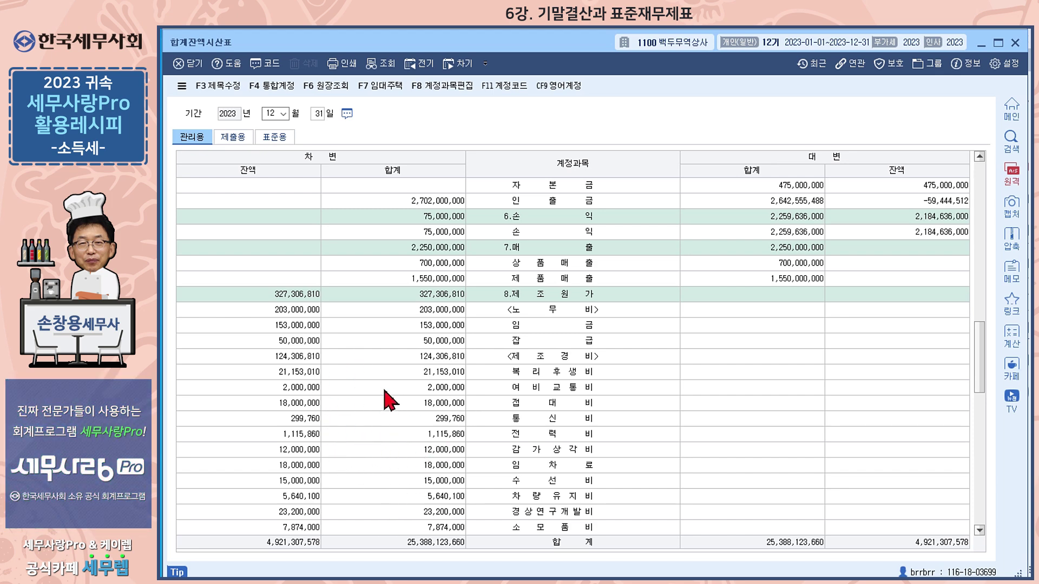
{"action": "scroll", "coordinate": [633, 403], "scroll_direction": "down", "scroll_amount": 5}
{"action": "scroll", "coordinate": [633, 404], "scroll_direction": "down", "scroll_amount": 3}
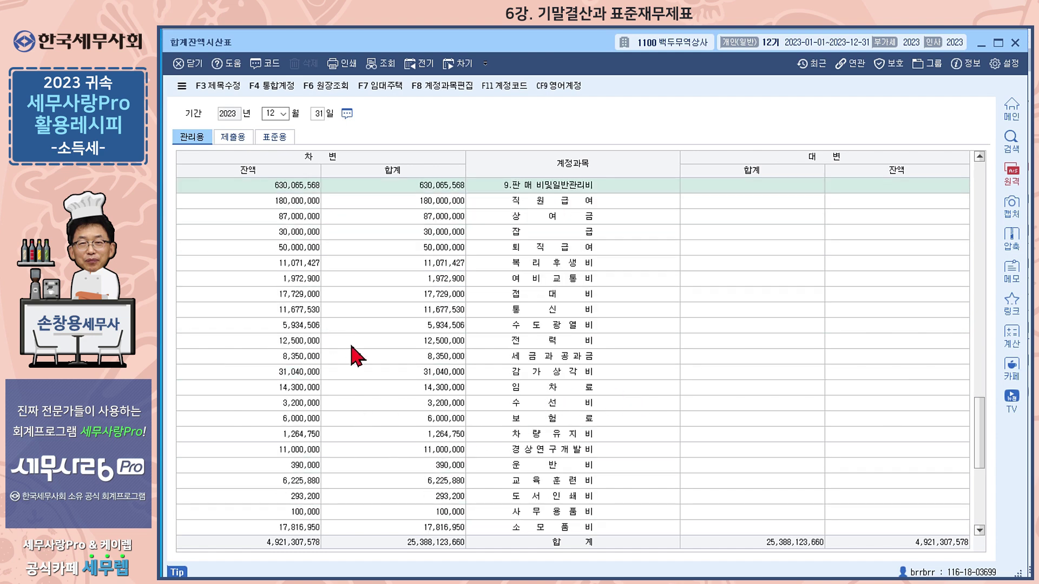
{"action": "scroll", "coordinate": [416, 341], "scroll_direction": "down", "scroll_amount": 6}
{"action": "scroll", "coordinate": [422, 330], "scroll_direction": "up", "scroll_amount": 6}
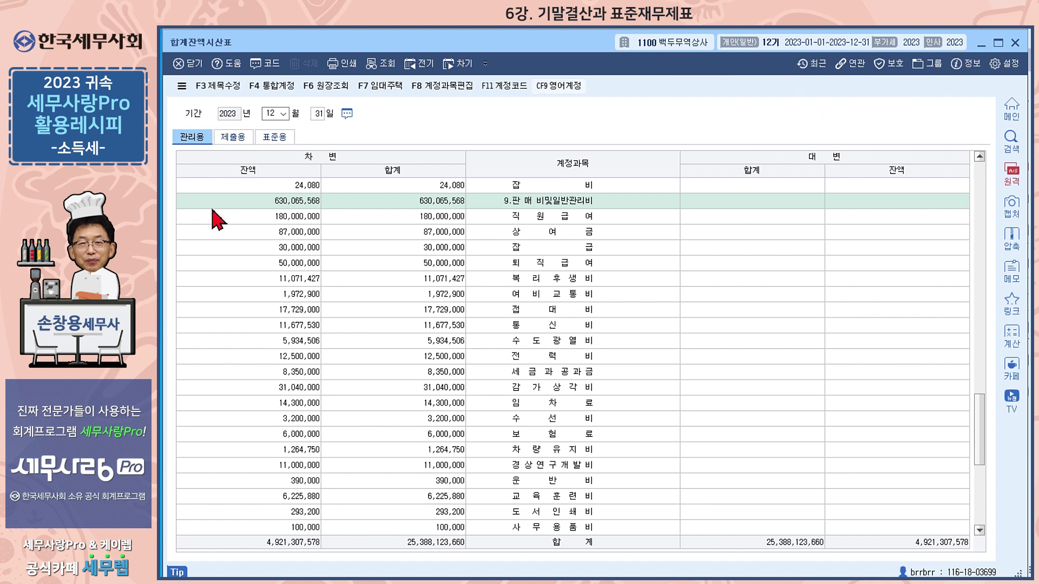
{"action": "left_click", "coordinate": [1016, 42]}
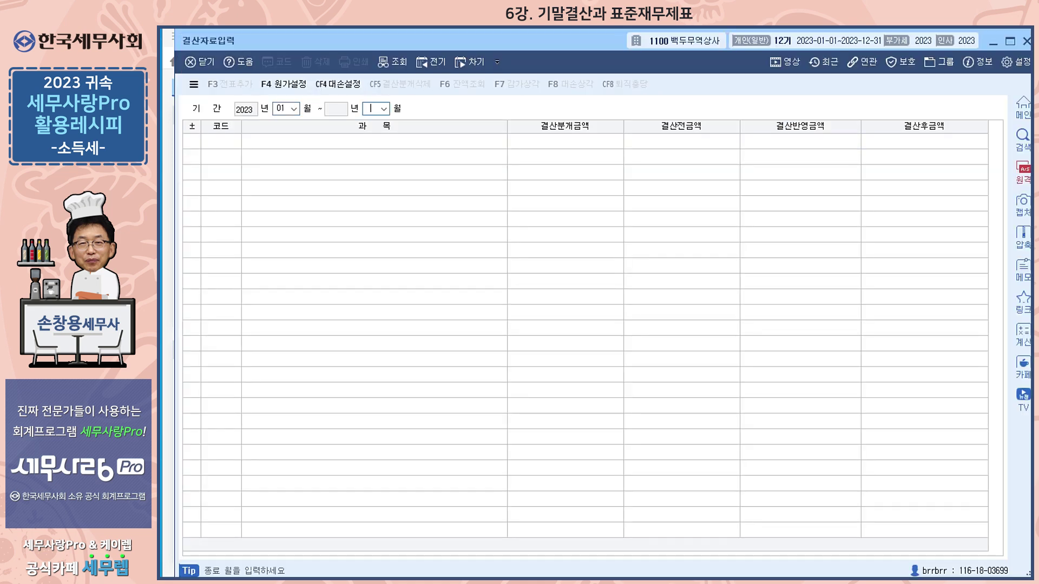
Load the January to December 2023 data in 결산자료입력, add the closing entries to the general vouchers, and close it
{"action": "left_click", "coordinate": [583, 349]}
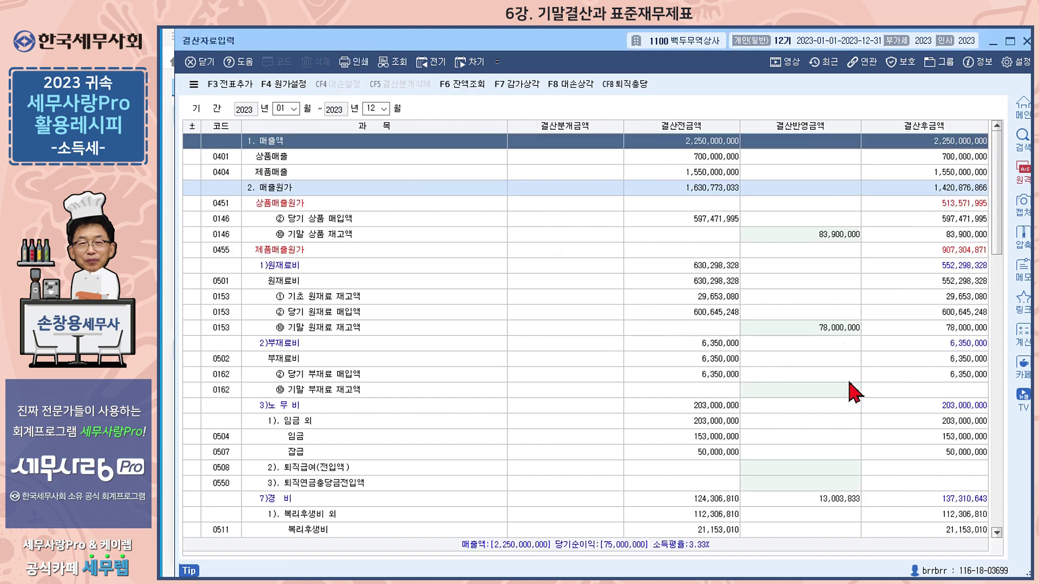
{"action": "left_click", "coordinate": [229, 91]}
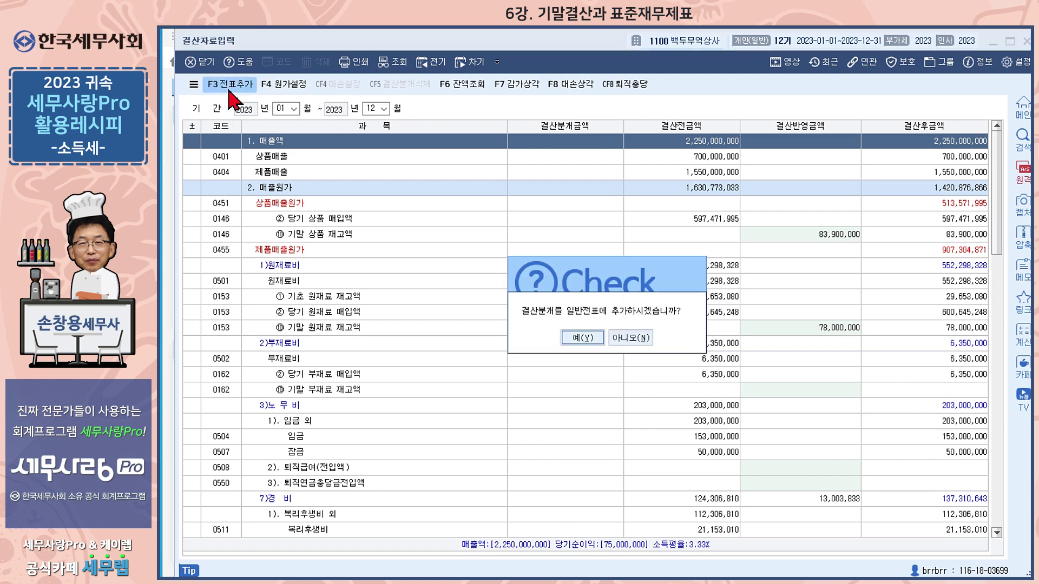
{"action": "key", "text": "Return"}
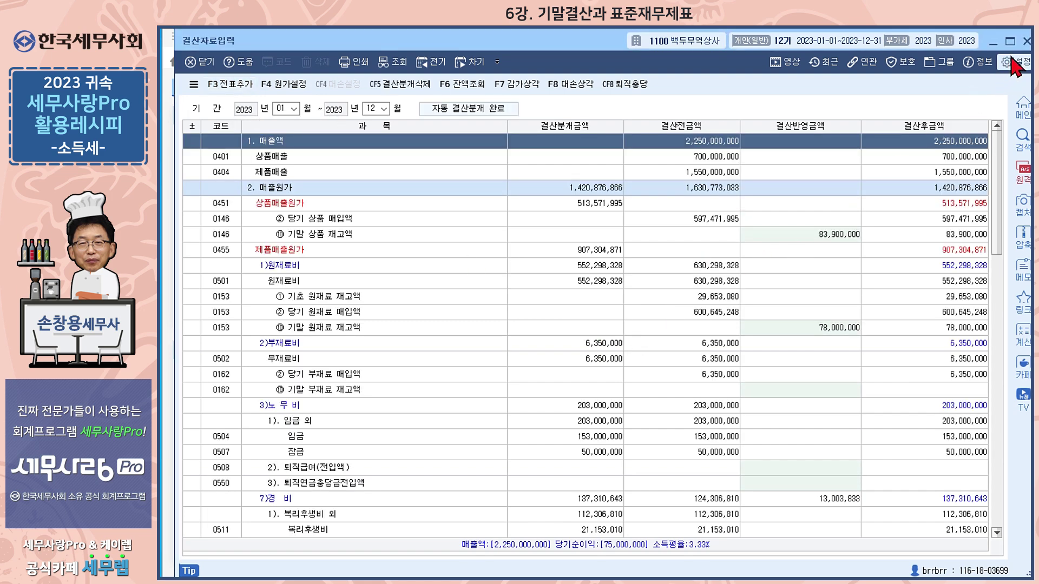
{"action": "left_click", "coordinate": [1027, 40]}
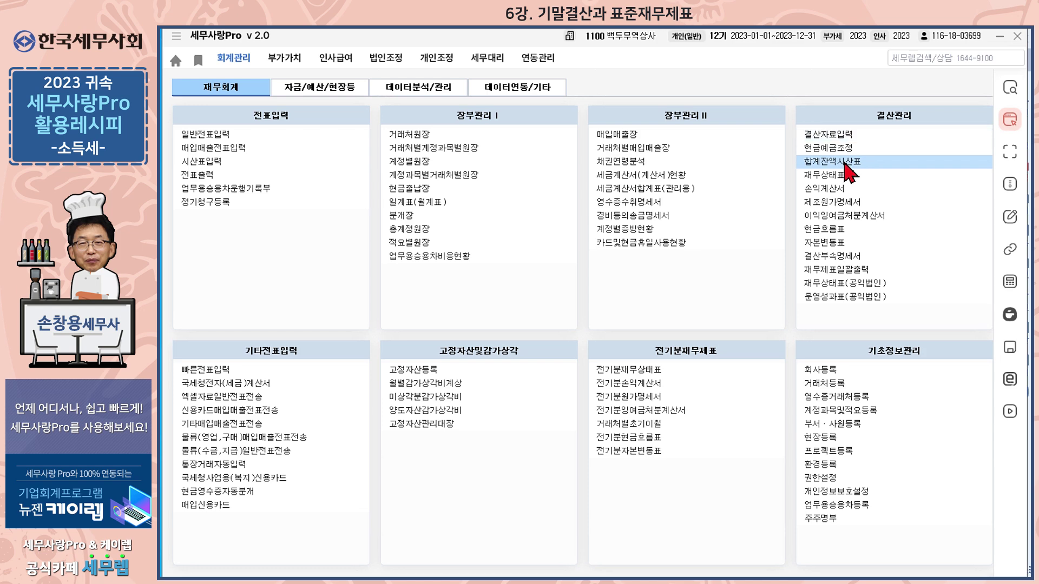
Reopen 합계잔액시산표 for 31 December 2023 and check the 손익, 매출원가 and 제조원가 accounts, including the manufacturing cost details
{"action": "left_click", "coordinate": [845, 163]}
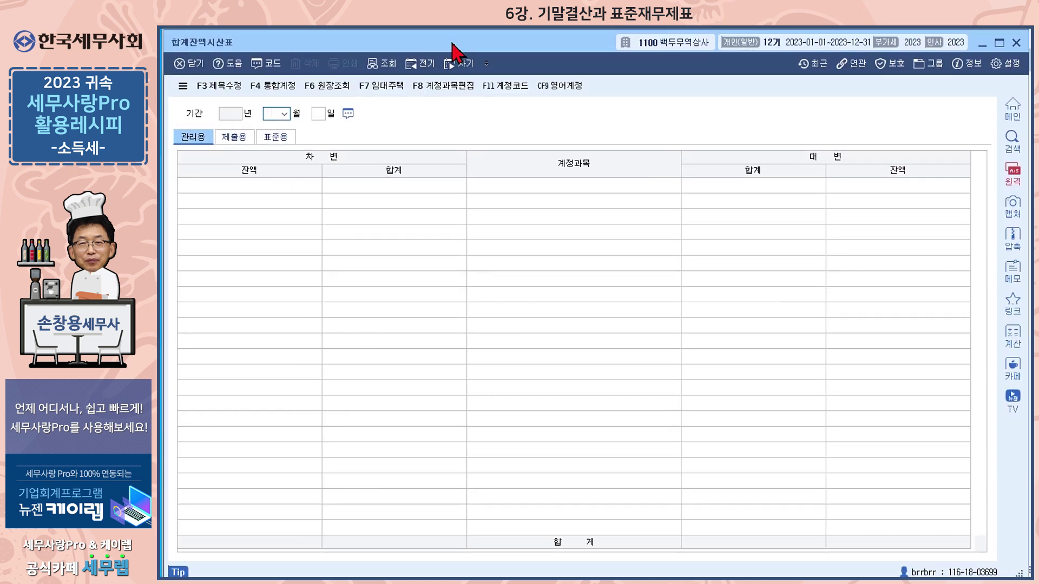
{"action": "key", "text": "Return"}
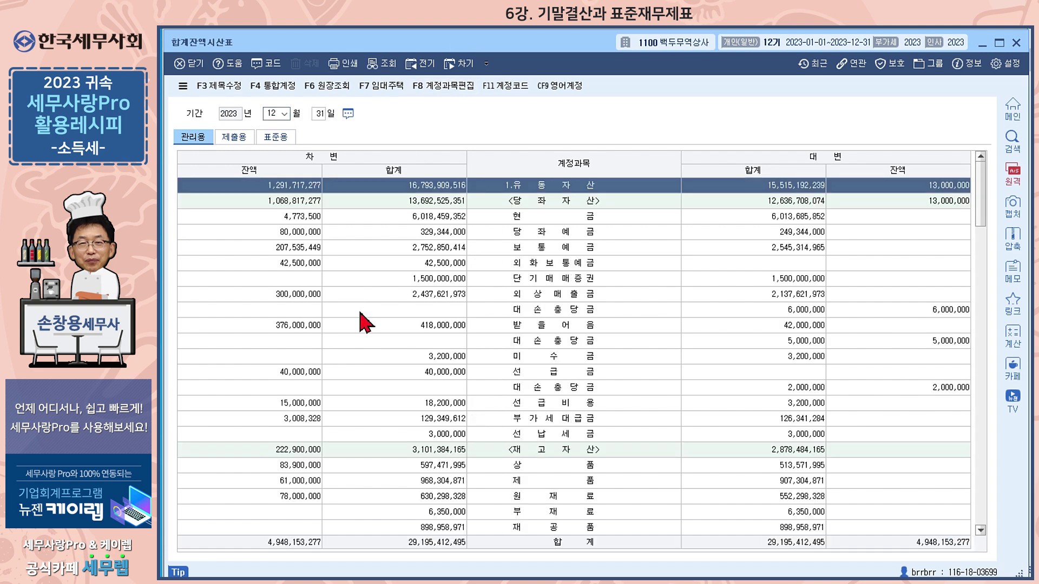
{"action": "scroll", "coordinate": [598, 333], "scroll_direction": "down", "scroll_amount": 5}
{"action": "scroll", "coordinate": [598, 333], "scroll_direction": "down", "scroll_amount": 8}
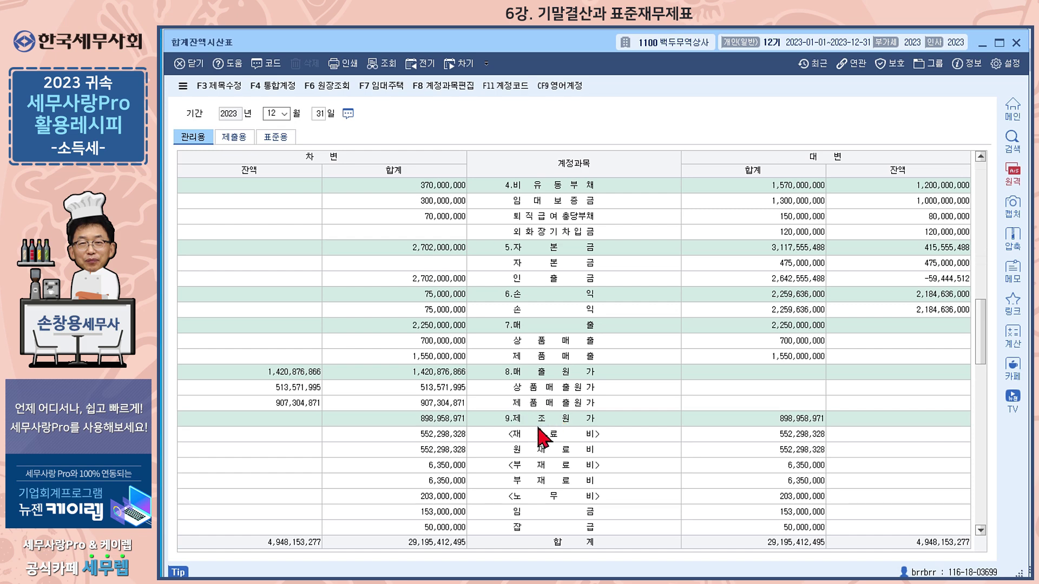
{"action": "scroll", "coordinate": [538, 427], "scroll_direction": "down", "scroll_amount": 2}
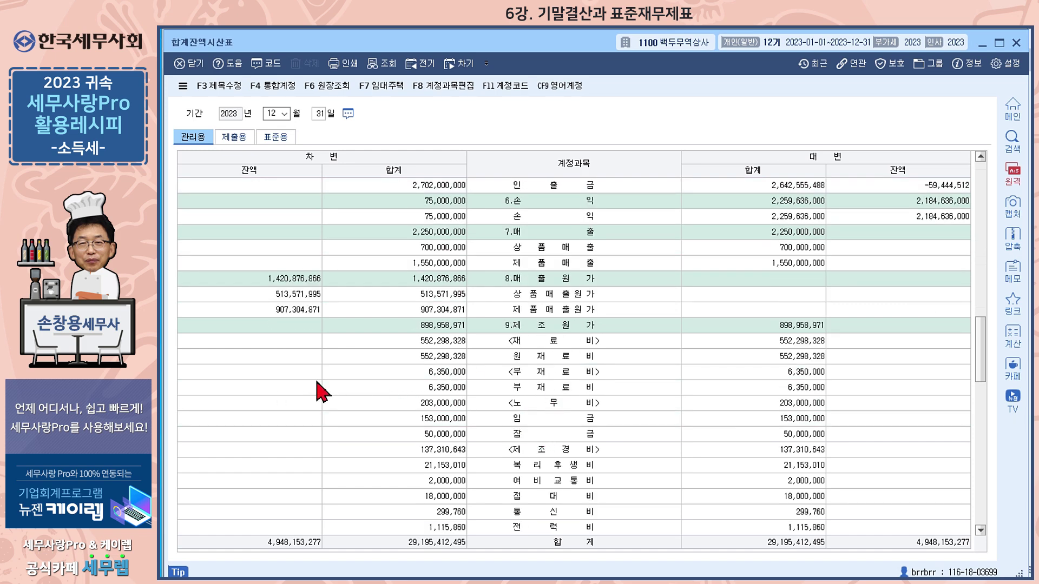
{"action": "scroll", "coordinate": [863, 416], "scroll_direction": "down", "scroll_amount": 4}
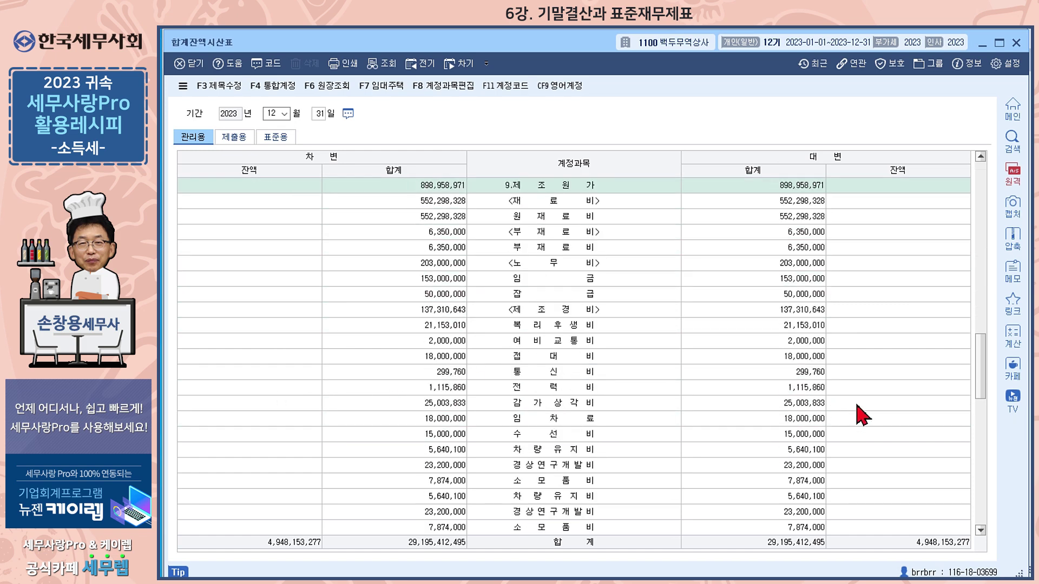
{"action": "scroll", "coordinate": [569, 417], "scroll_direction": "up", "scroll_amount": 4}
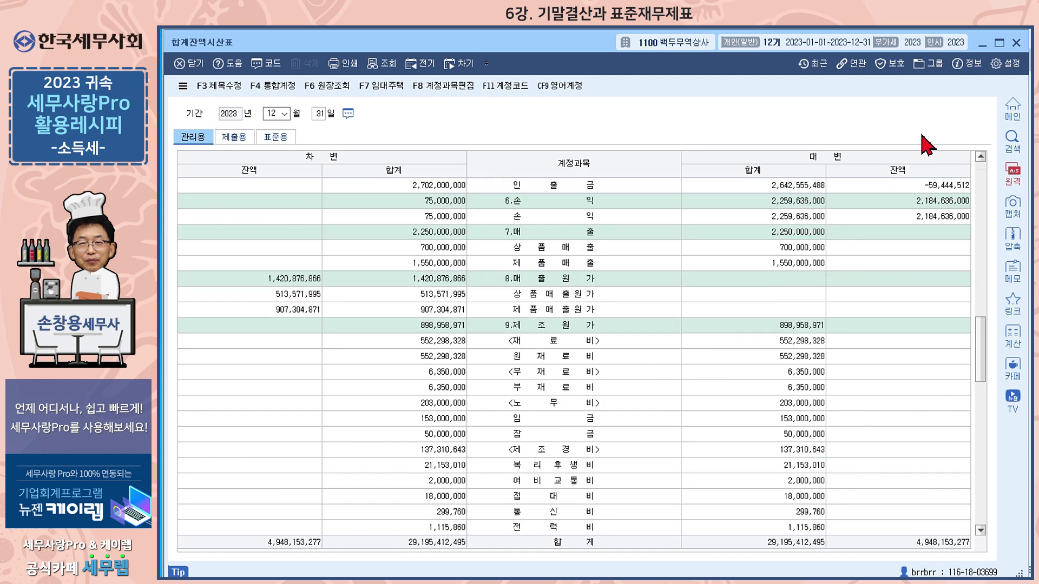
{"action": "left_click", "coordinate": [1017, 43]}
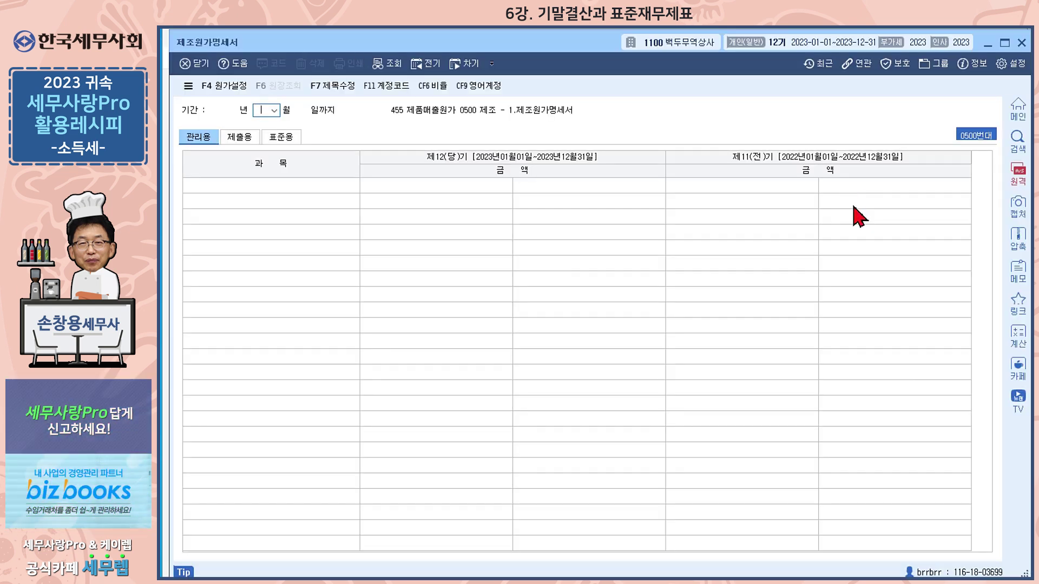
Load 제조원가명세서 through December 2023, view its 제출용 and 표준용 versions, and close it
{"action": "type", "text": "2"}
{"action": "key", "text": "Return"}
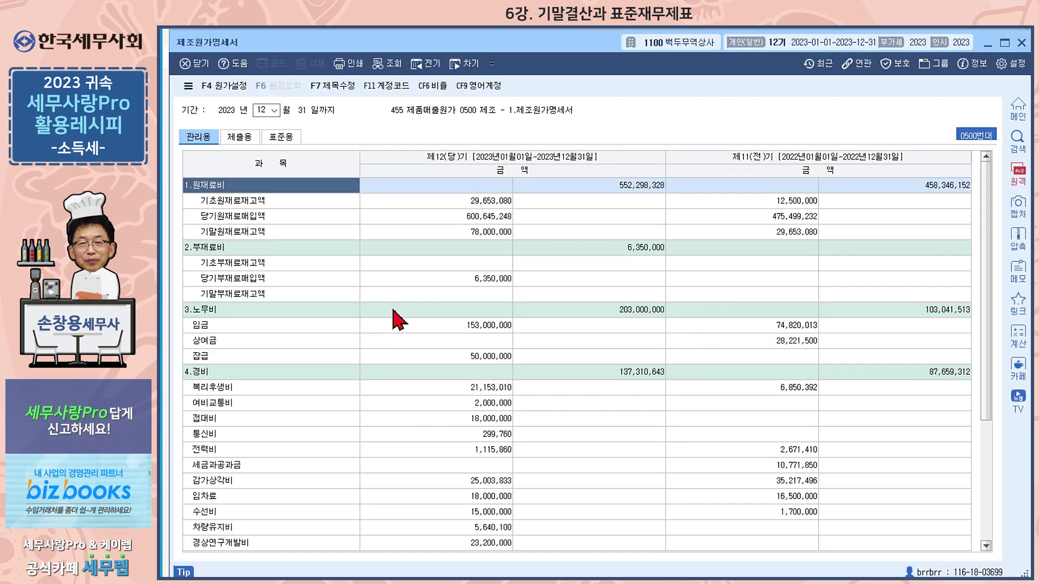
{"action": "left_click", "coordinate": [248, 140]}
{"action": "left_click", "coordinate": [284, 138]}
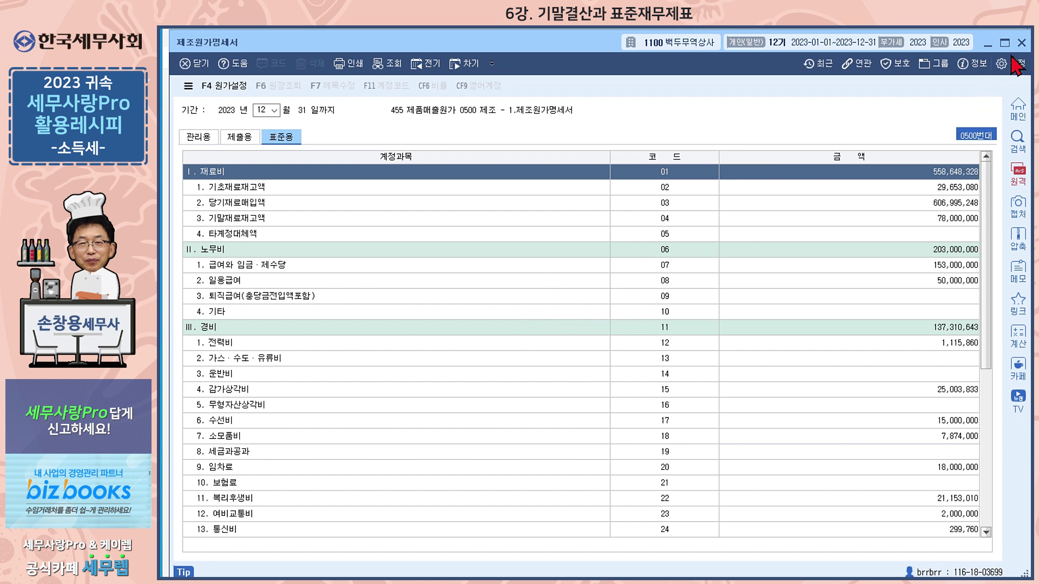
{"action": "left_click", "coordinate": [1022, 43]}
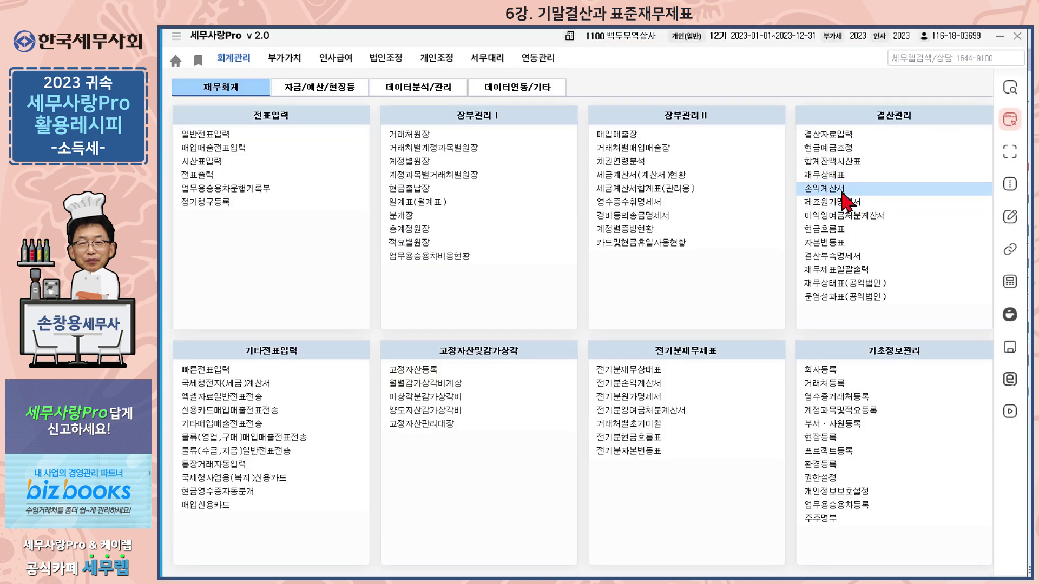
Open 손익계산서 for December 2023, compare its 제출용 and 표준용 versions, and review the 관리용 statement down to 당기순이익
{"action": "left_click", "coordinate": [843, 189]}
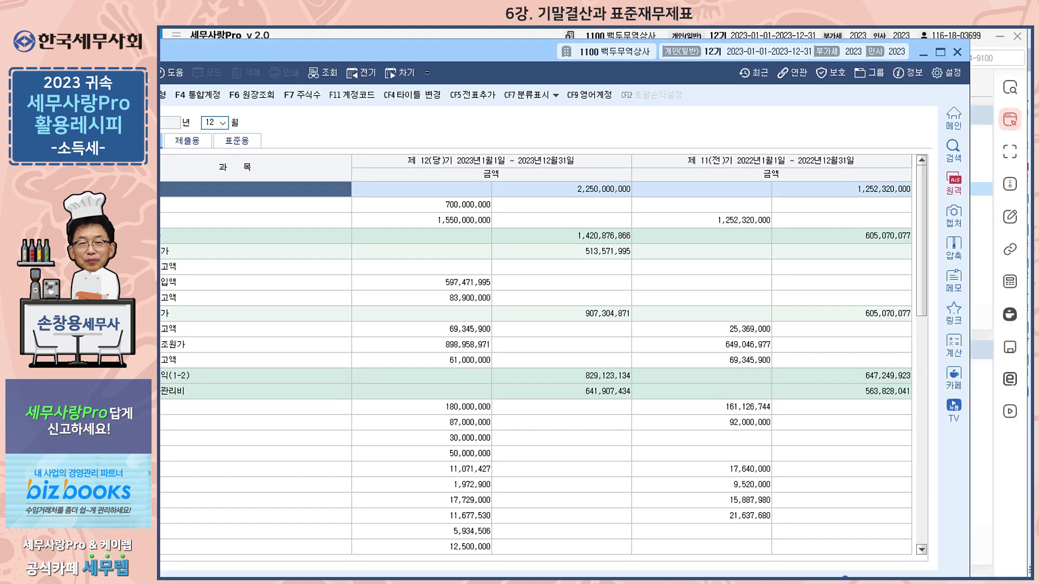
{"action": "left_click_drag", "start_coordinate": [506, 62], "coordinate": [566, 49]}
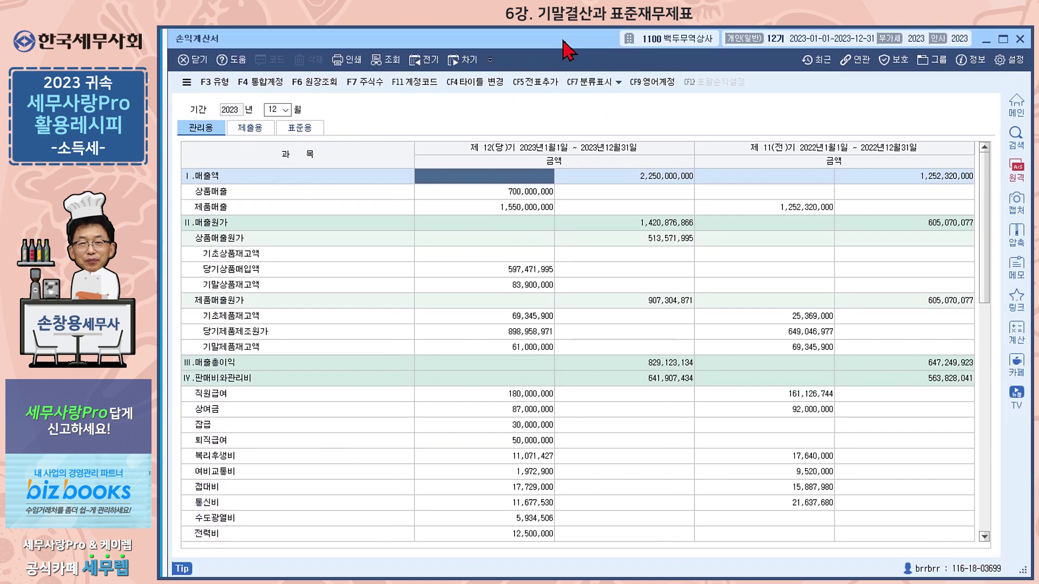
{"action": "left_click_drag", "start_coordinate": [563, 50], "coordinate": [566, 50]}
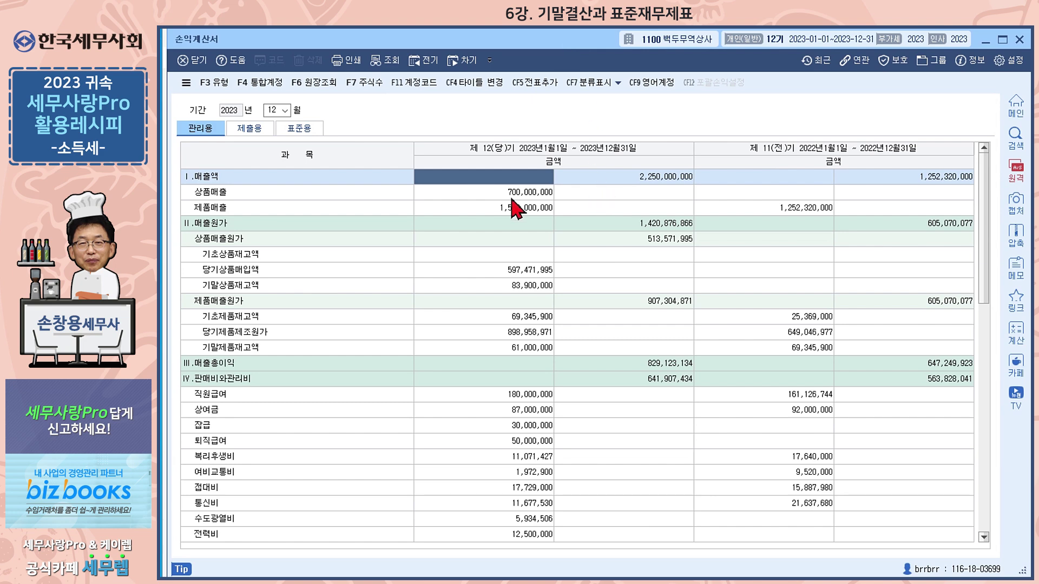
{"action": "left_click", "coordinate": [252, 131]}
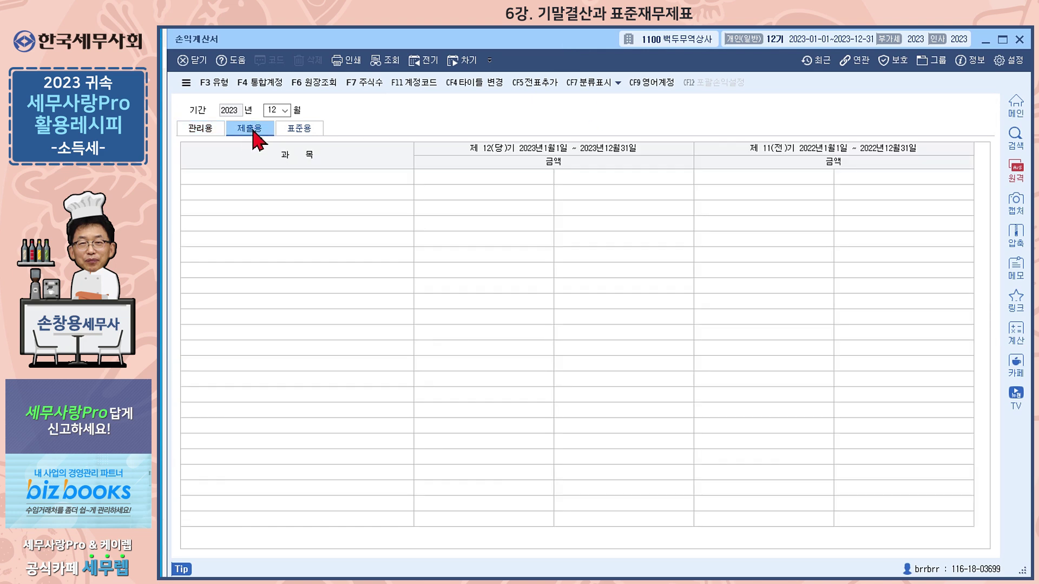
{"action": "left_click", "coordinate": [308, 133]}
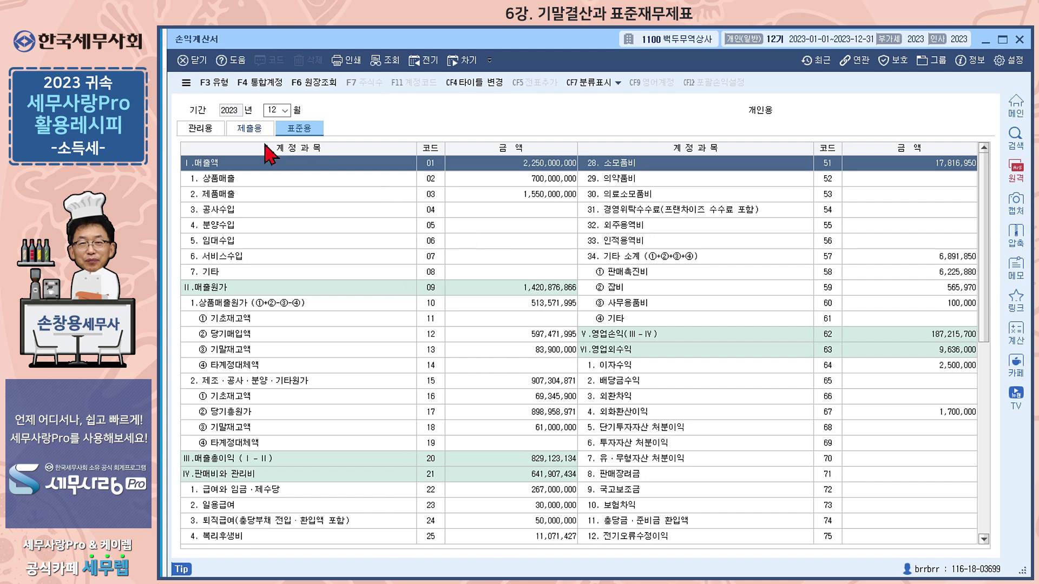
{"action": "left_click", "coordinate": [215, 130]}
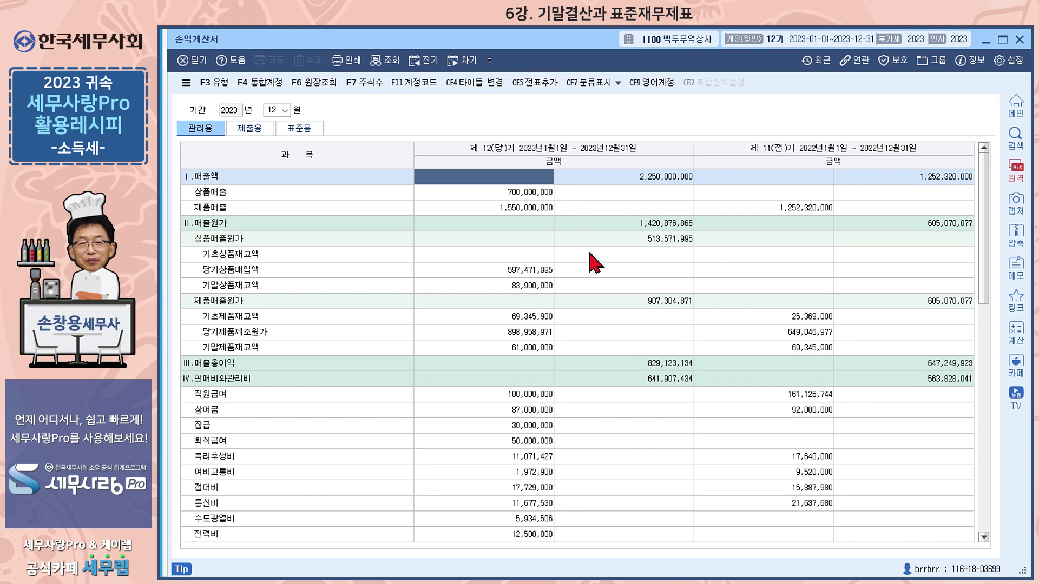
{"action": "scroll", "coordinate": [595, 265], "scroll_direction": "down", "scroll_amount": 7}
{"action": "scroll", "coordinate": [595, 265], "scroll_direction": "down", "scroll_amount": 5}
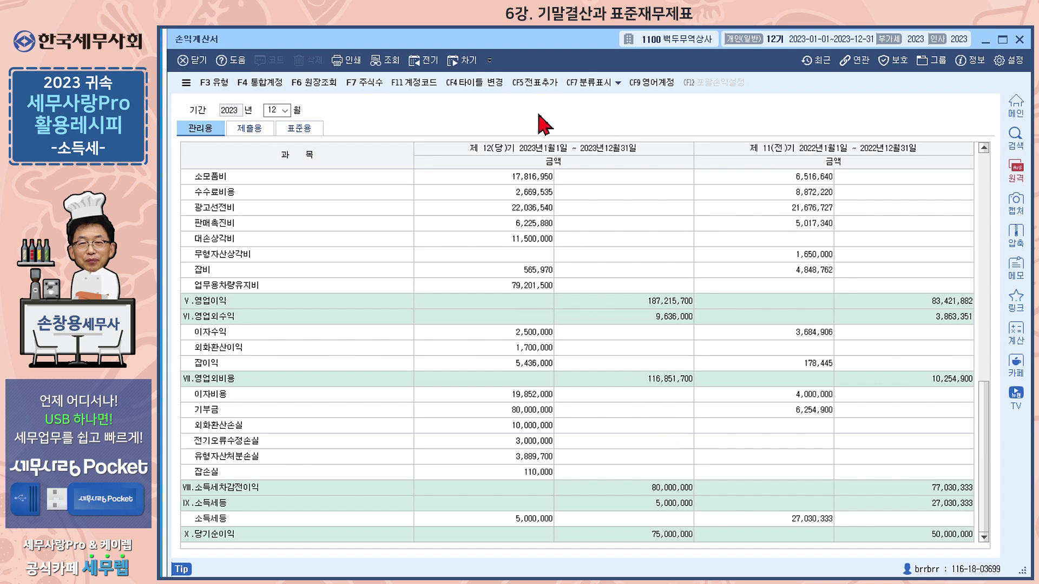
Delete the existing 대체분개 and add the 손익 transfer entries to the general vouchers again from 손익계산서, and close it
{"action": "left_click", "coordinate": [544, 85]}
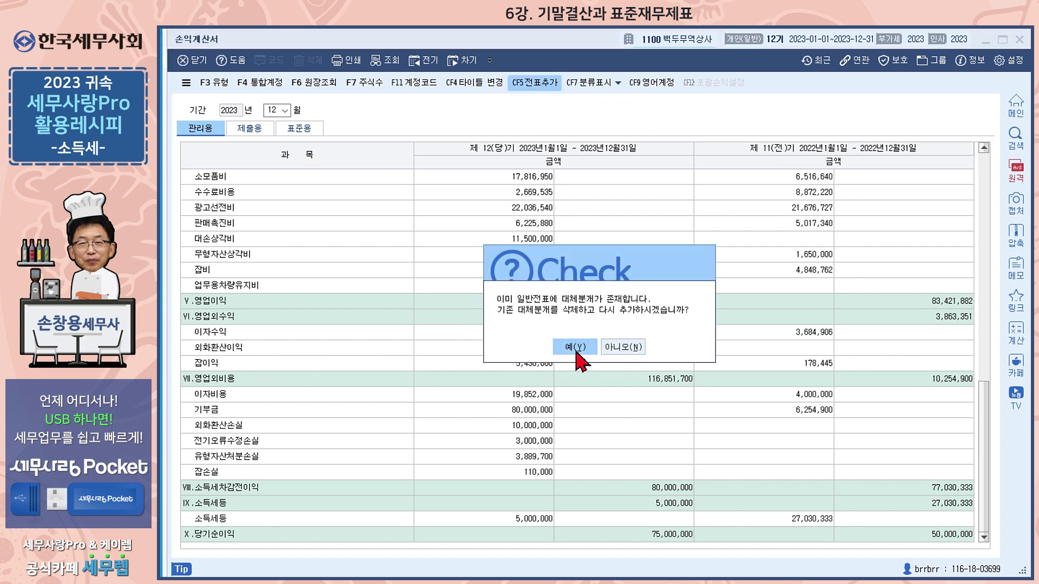
{"action": "left_click", "coordinate": [576, 350]}
{"action": "left_click", "coordinate": [599, 341]}
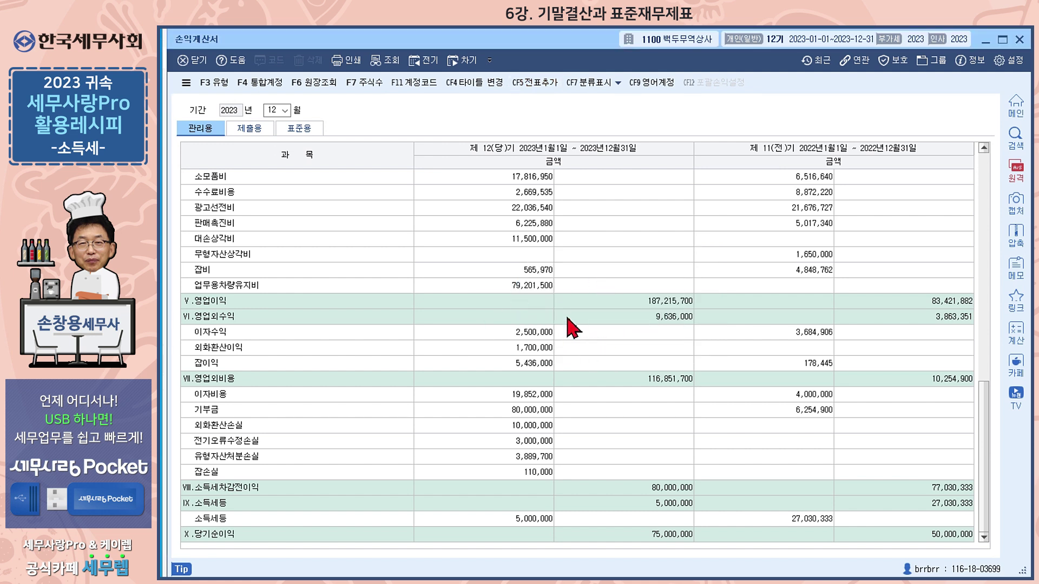
{"action": "left_click", "coordinate": [1019, 40]}
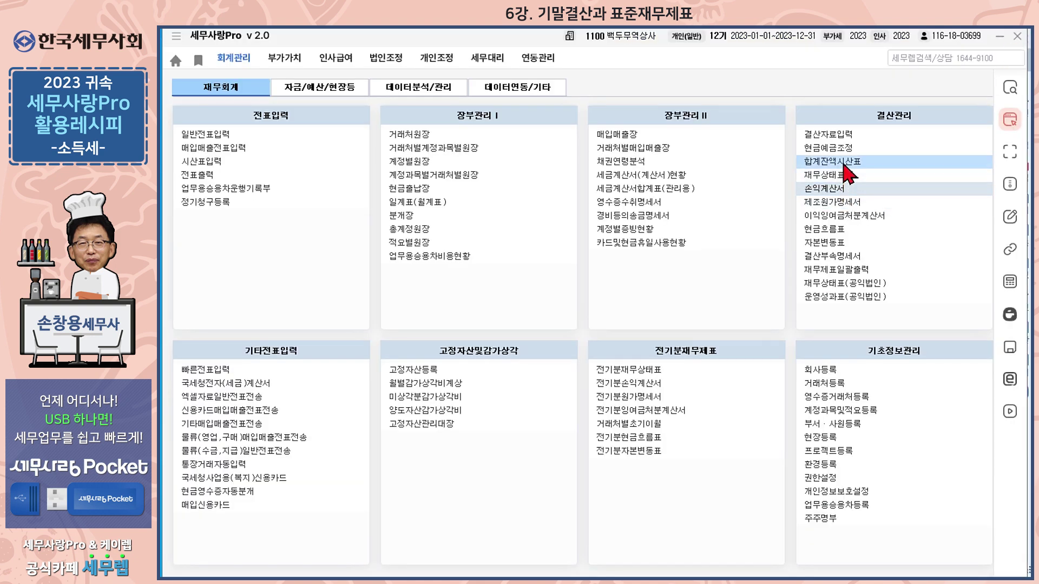
Load 합계잔액시산표 for 31 December 2023 and check the 매출, 매출원가, 제조원가 and 판매비및일반관리비 balances after the transfer entries
{"action": "left_click", "coordinate": [844, 163]}
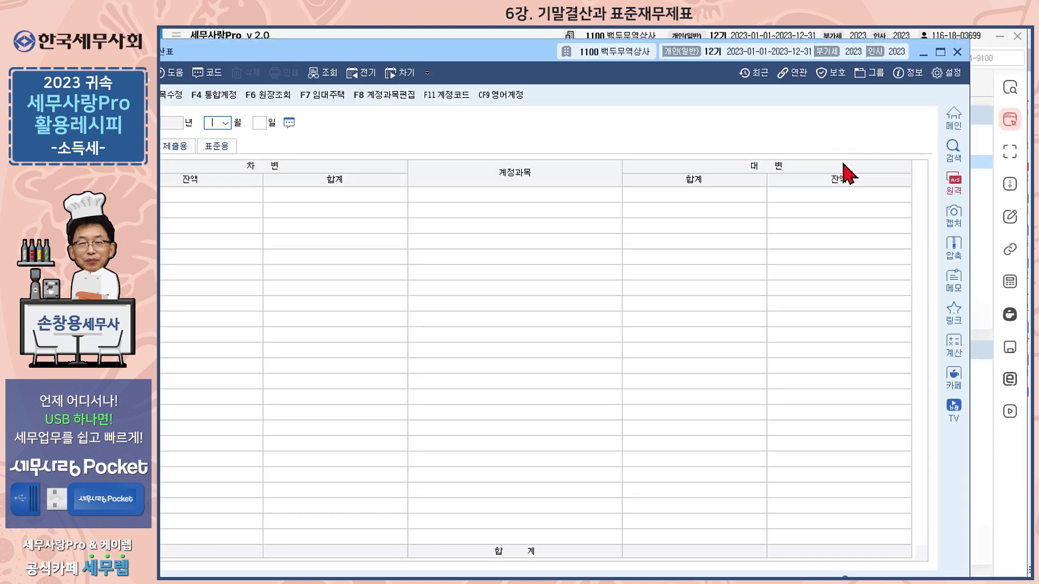
{"action": "left_click_drag", "start_coordinate": [475, 53], "coordinate": [536, 40]}
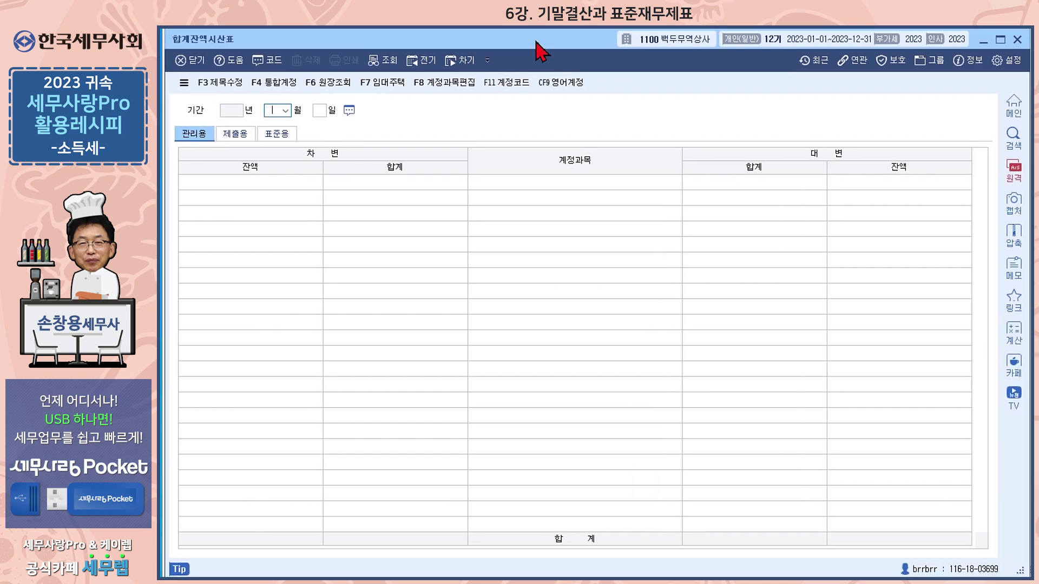
{"action": "key", "text": "Return"}
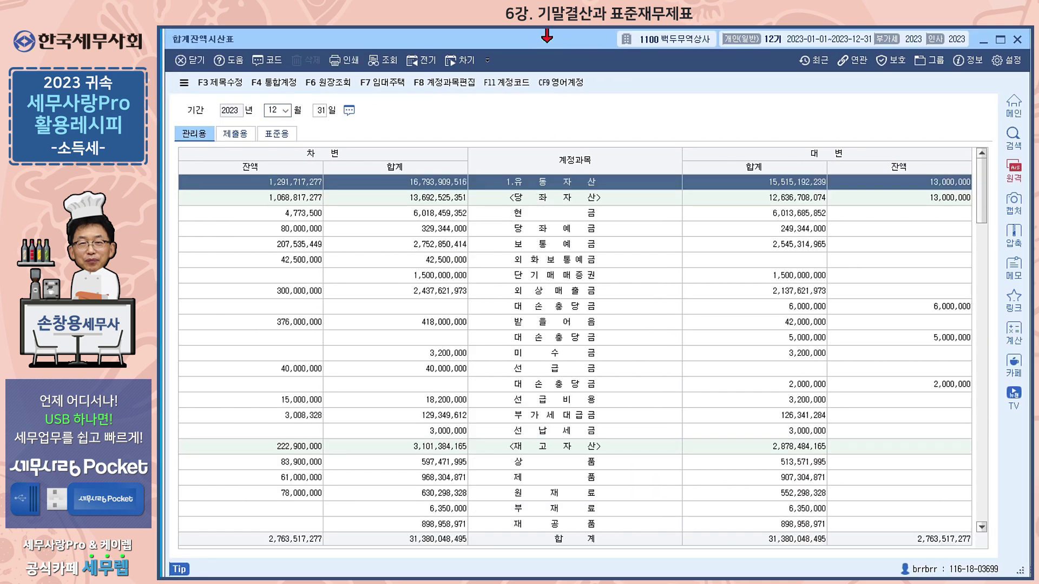
{"action": "scroll", "coordinate": [612, 266], "scroll_direction": "down", "scroll_amount": 7}
{"action": "scroll", "coordinate": [612, 290], "scroll_direction": "down", "scroll_amount": 10}
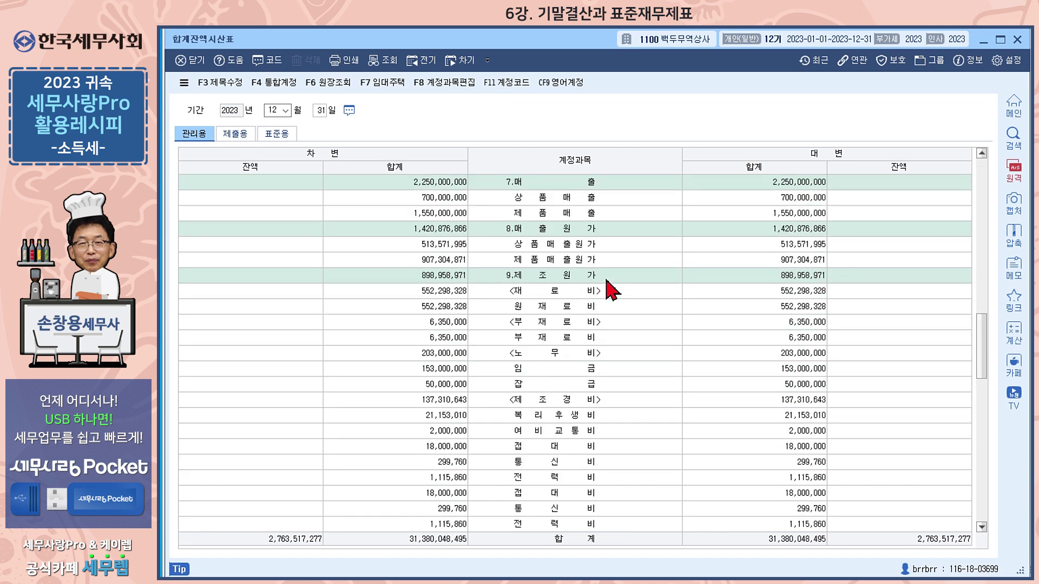
{"action": "scroll", "coordinate": [609, 287], "scroll_direction": "down", "scroll_amount": 4}
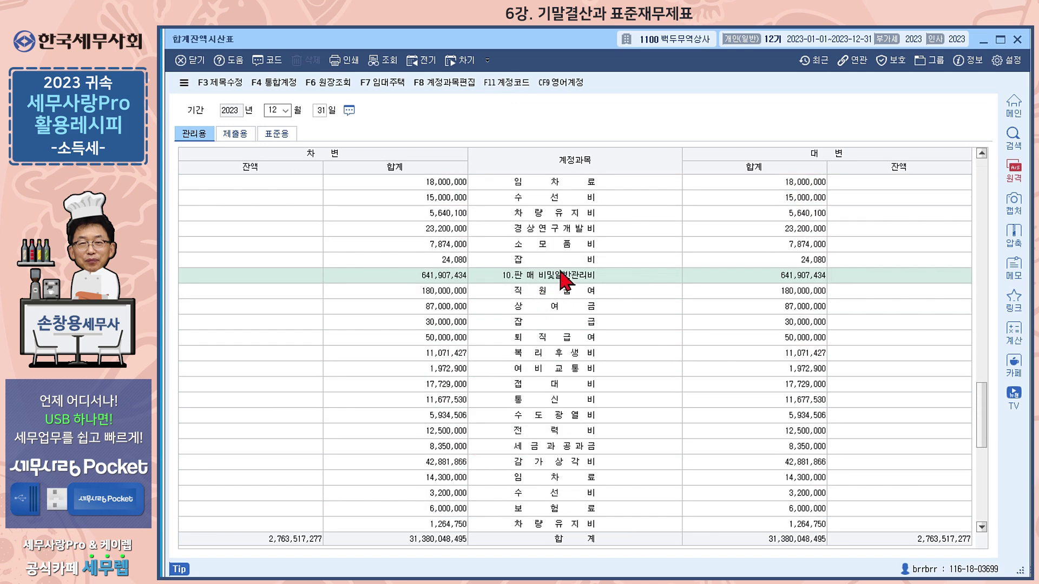
Review the 판매비및일반관리비, 영업외수익 and 영업외비용 accounts in 합계잔액시산표 and return to the 자본금 section
{"action": "scroll", "coordinate": [695, 354], "scroll_direction": "down", "scroll_amount": 1}
{"action": "scroll", "coordinate": [690, 343], "scroll_direction": "down", "scroll_amount": 7}
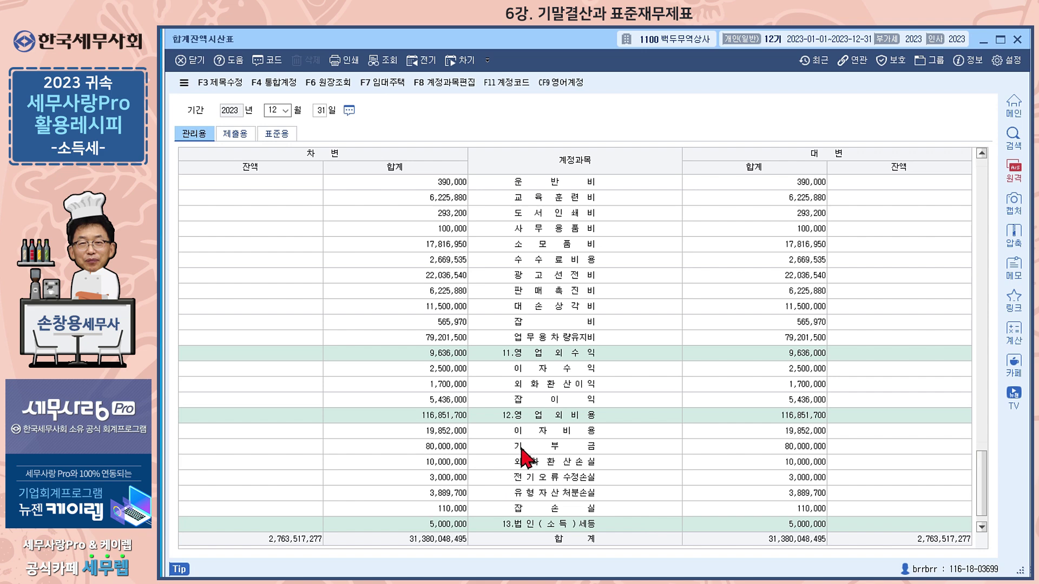
{"action": "scroll", "coordinate": [521, 457], "scroll_direction": "up", "scroll_amount": 11}
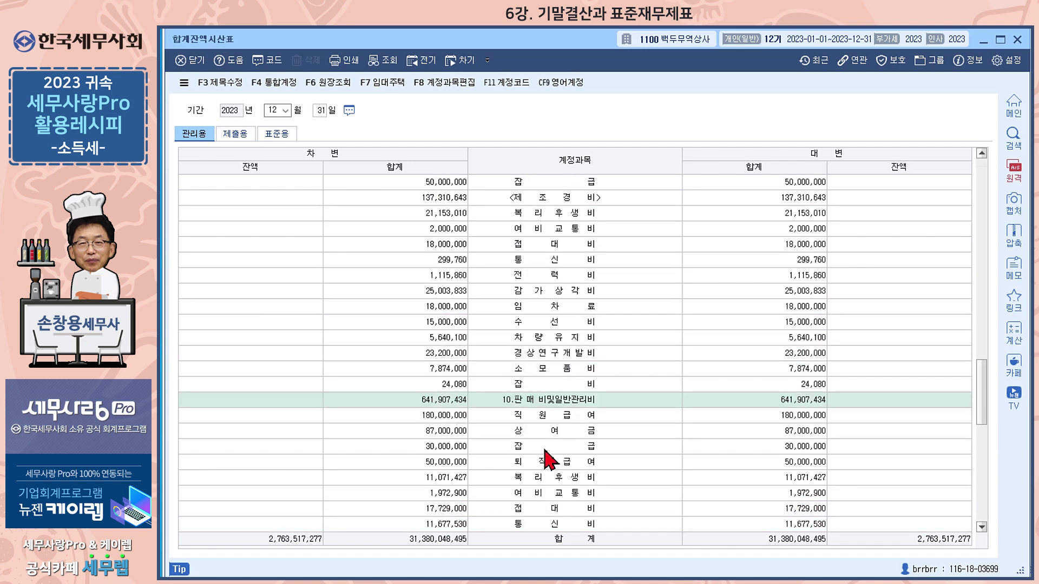
{"action": "scroll", "coordinate": [548, 460], "scroll_direction": "up", "scroll_amount": 3}
{"action": "scroll", "coordinate": [548, 460], "scroll_direction": "up", "scroll_amount": 3}
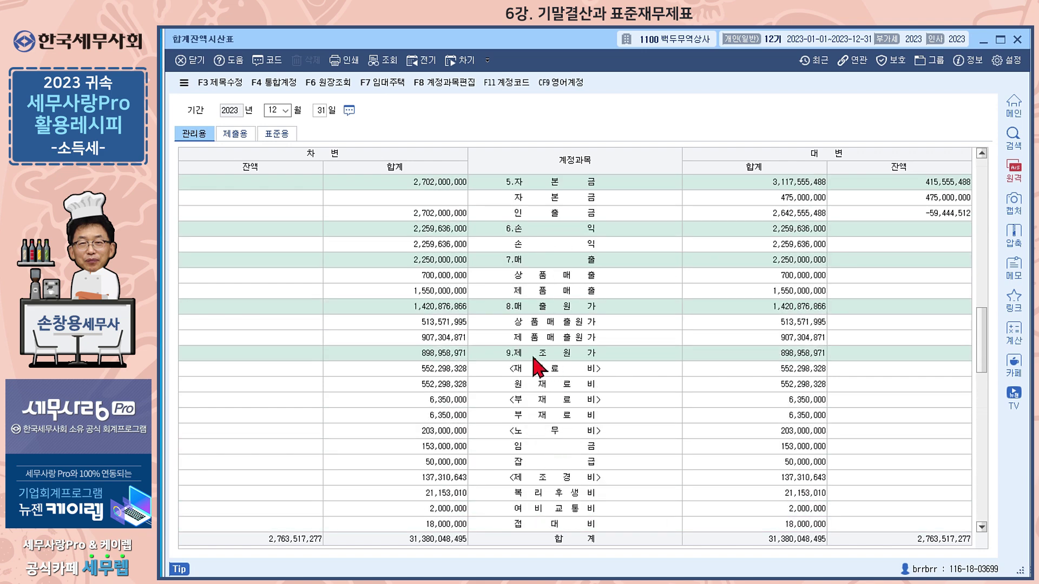
Check the 손익 and 자본금 rows of 합계잔액시산표, view its 표준용 version, and close it
{"action": "left_click", "coordinate": [567, 251]}
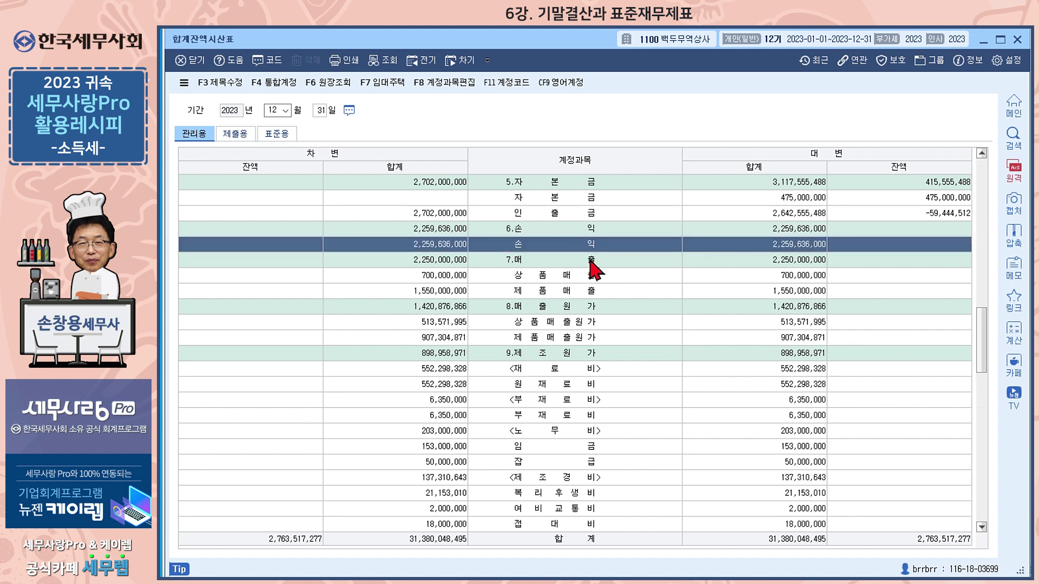
{"action": "scroll", "coordinate": [593, 265], "scroll_direction": "up", "scroll_amount": 1}
{"action": "left_click", "coordinate": [580, 250]}
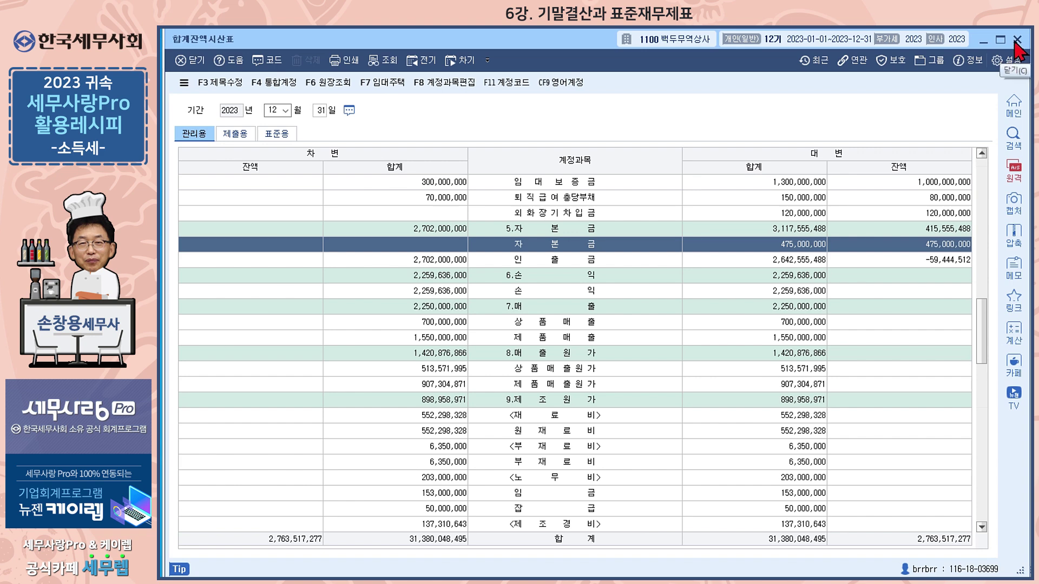
{"action": "left_click", "coordinate": [285, 136]}
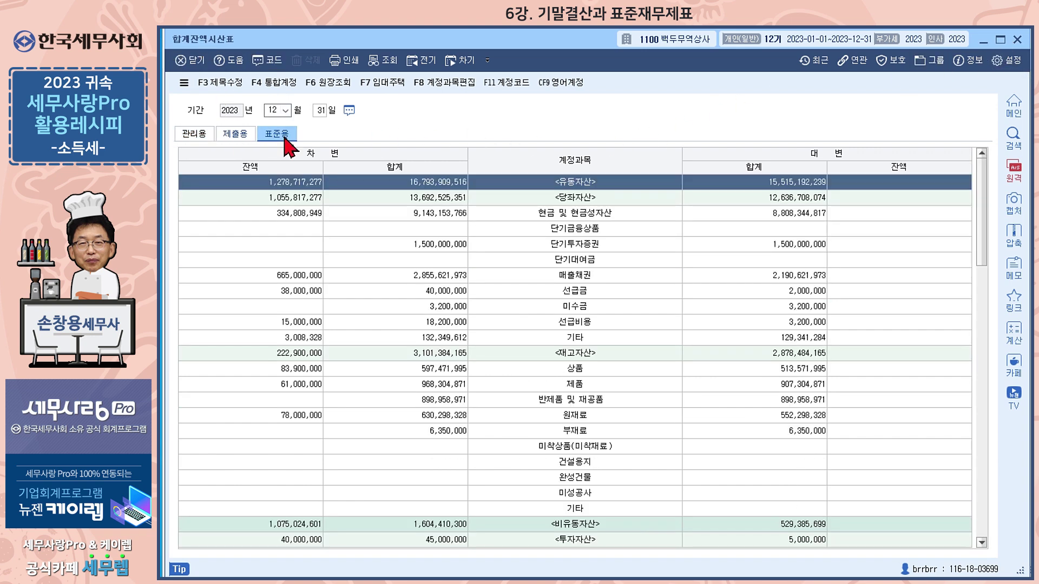
{"action": "left_click", "coordinate": [1017, 40]}
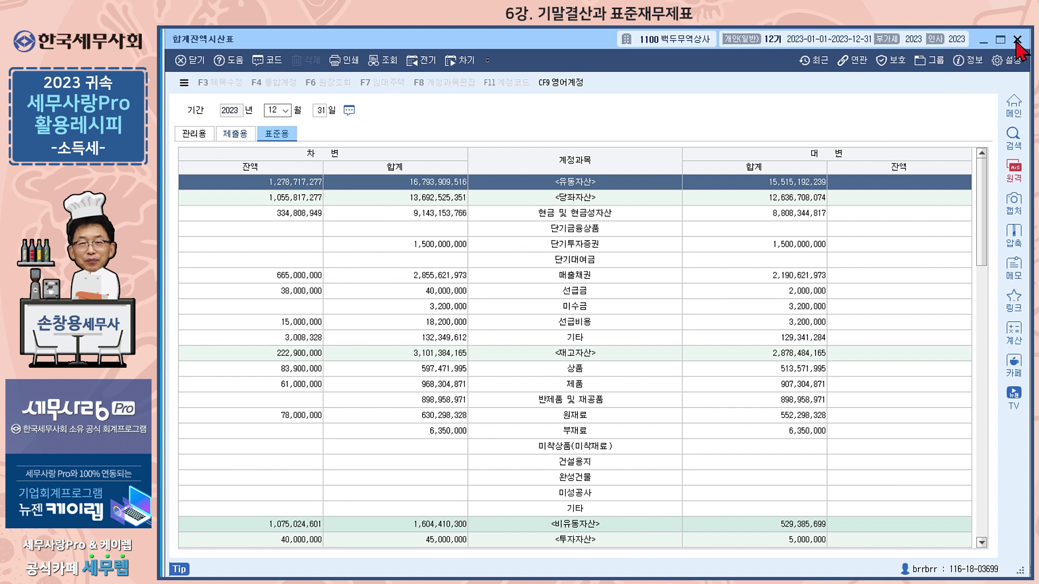
Open 재무상태표 for December 2023 and view its 제출용 and 표준용 versions
{"action": "left_click", "coordinate": [837, 177]}
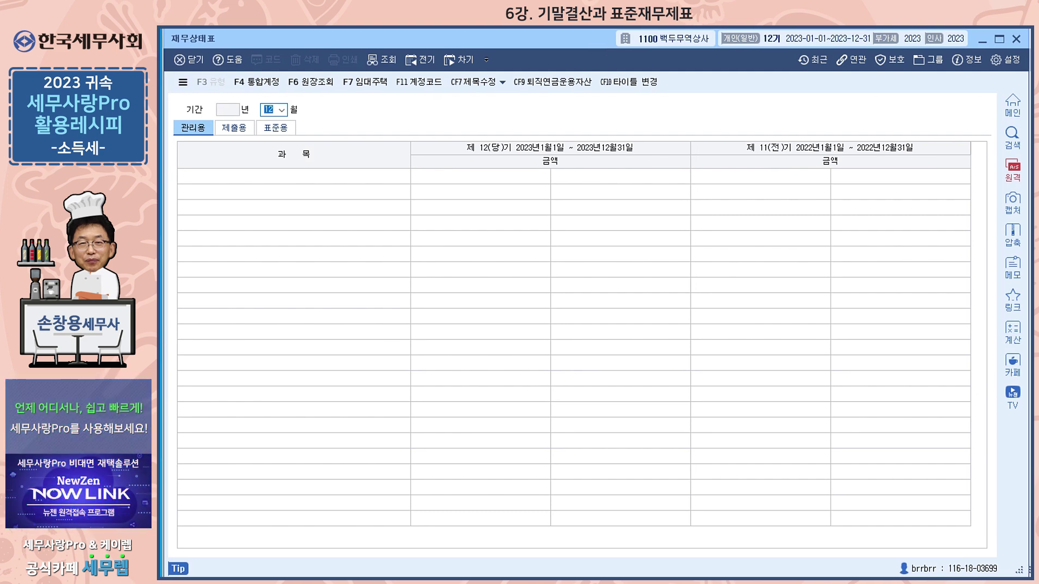
{"action": "left_click", "coordinate": [234, 130]}
{"action": "left_click", "coordinate": [282, 132]}
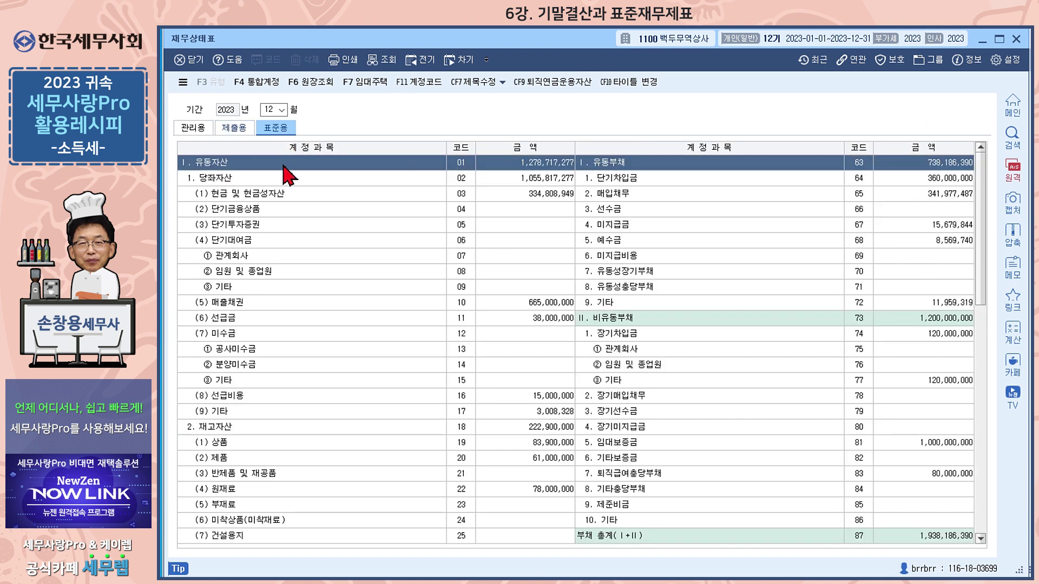
Review the 관리용 version of 재무상태표 through assets, liabilities and capital down to 자본총계, and close it
{"action": "left_click", "coordinate": [204, 132]}
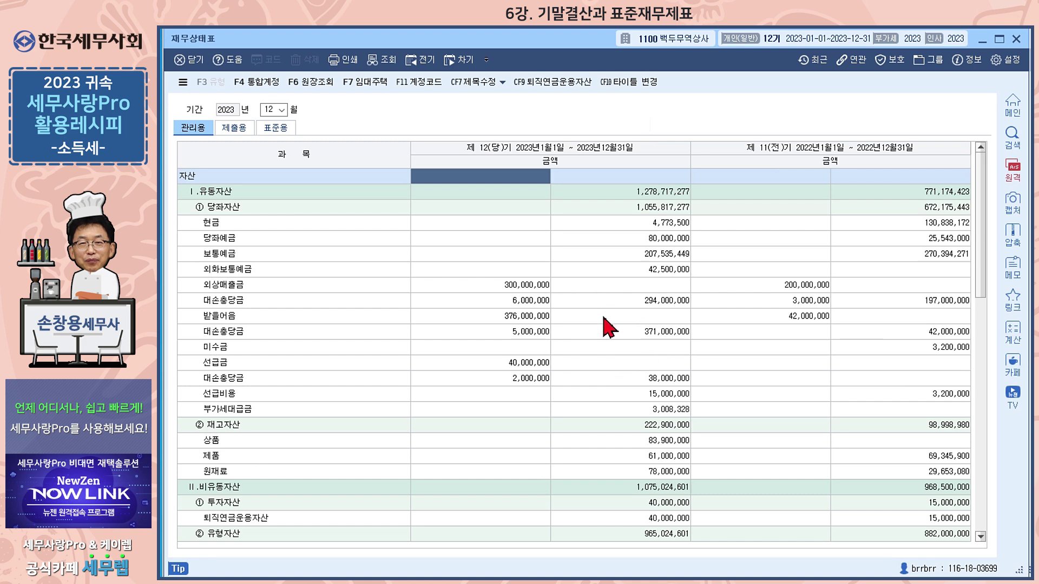
{"action": "scroll", "coordinate": [604, 320], "scroll_direction": "down", "scroll_amount": 5}
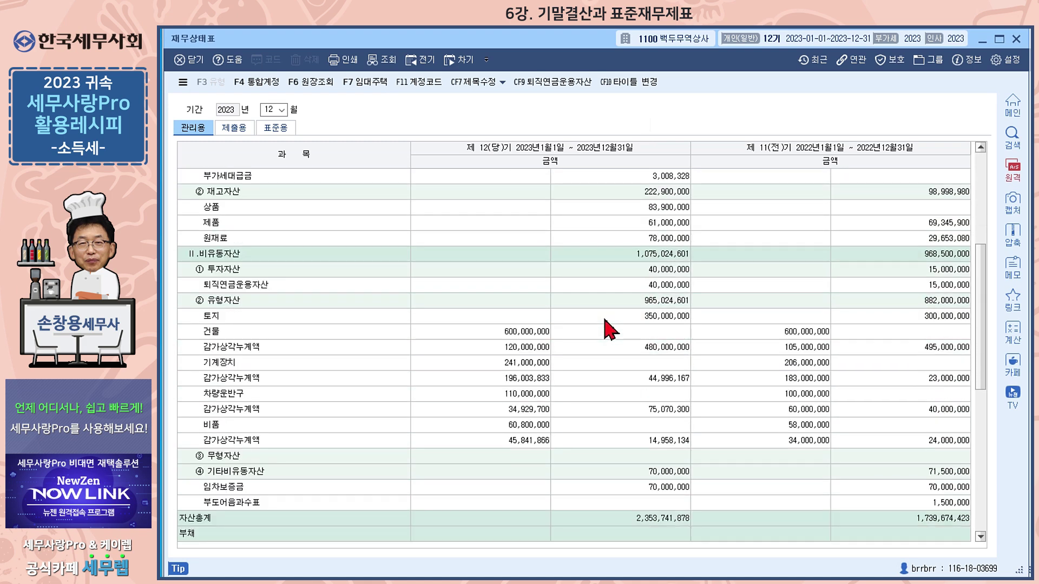
{"action": "scroll", "coordinate": [604, 319], "scroll_direction": "down", "scroll_amount": 7}
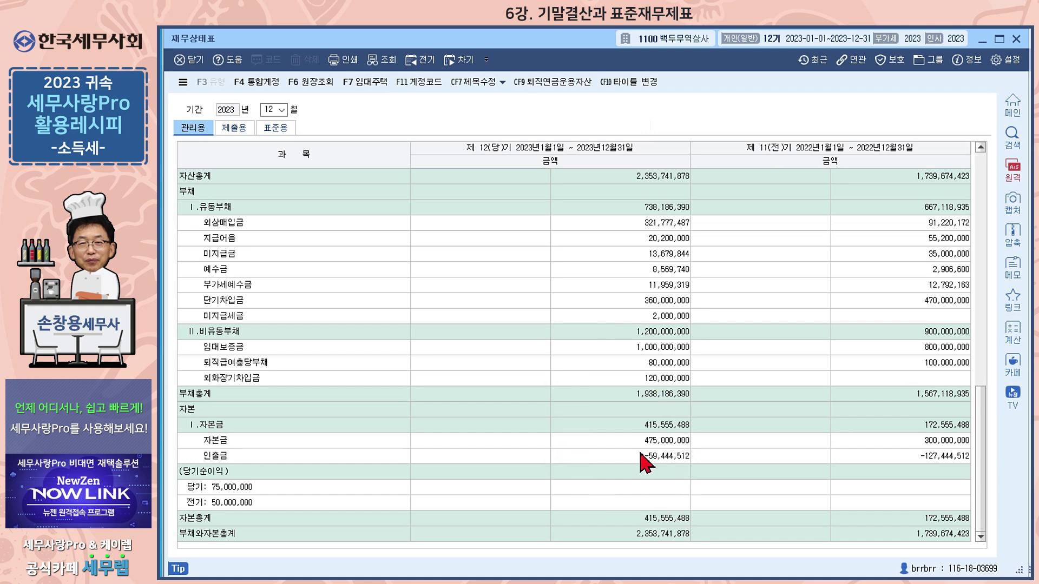
{"action": "left_click", "coordinate": [666, 519]}
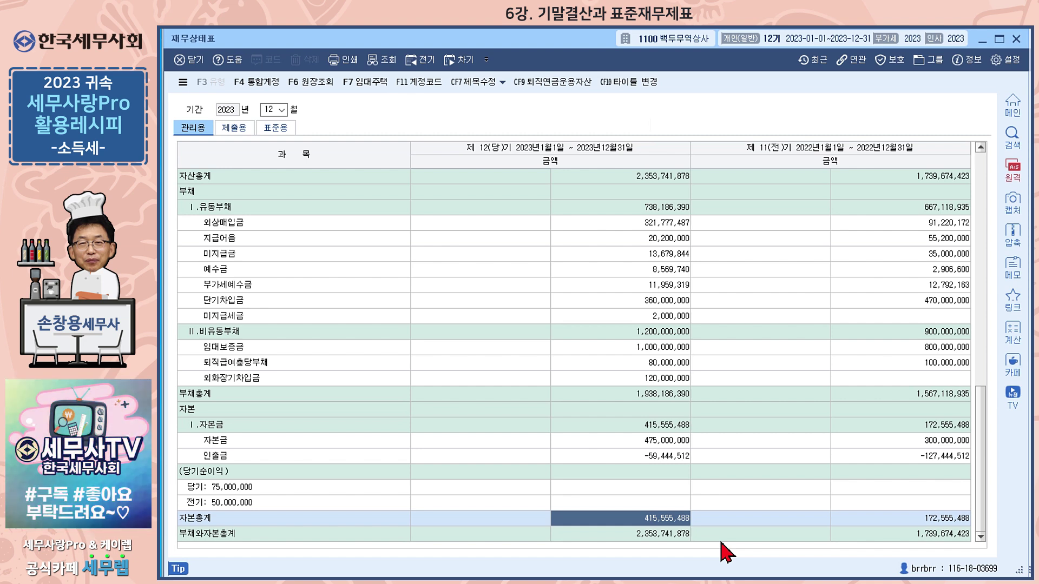
{"action": "left_click", "coordinate": [1017, 40]}
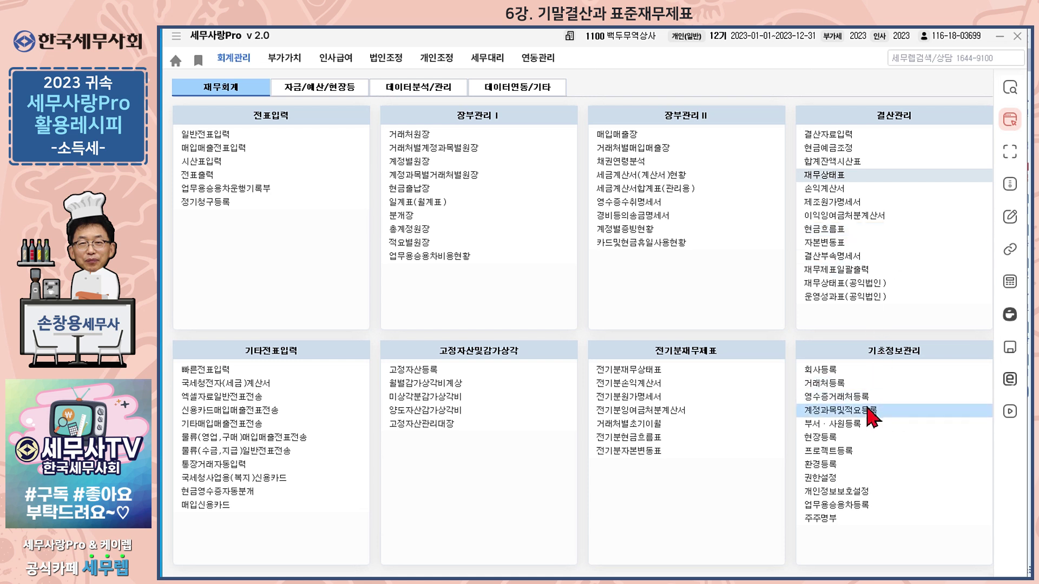
Open 계정과목및적요등록 and go to account code 808, 사업소득(인적용역비)
{"action": "left_click", "coordinate": [866, 415]}
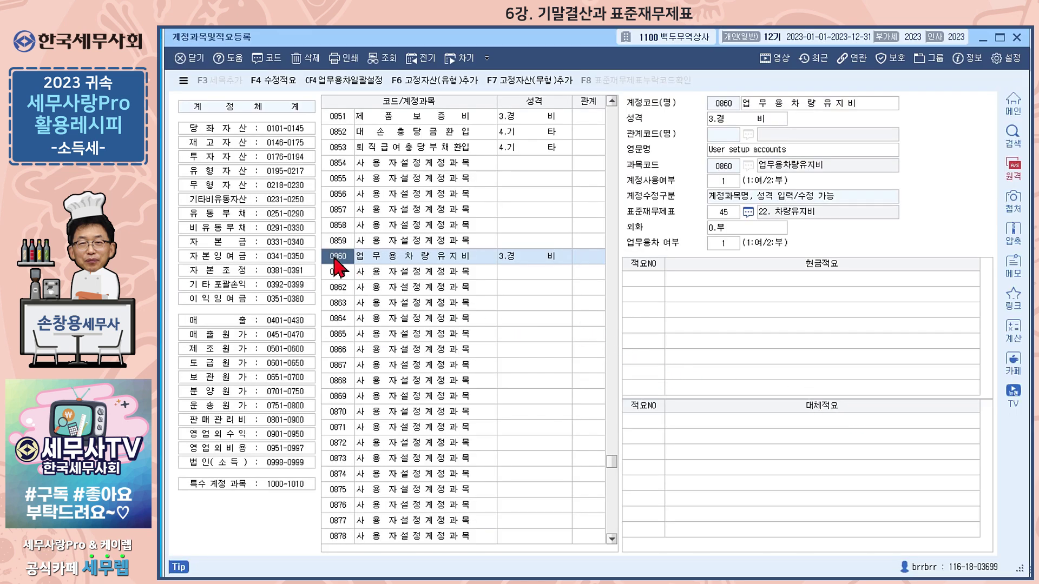
{"action": "type", "text": "808"}
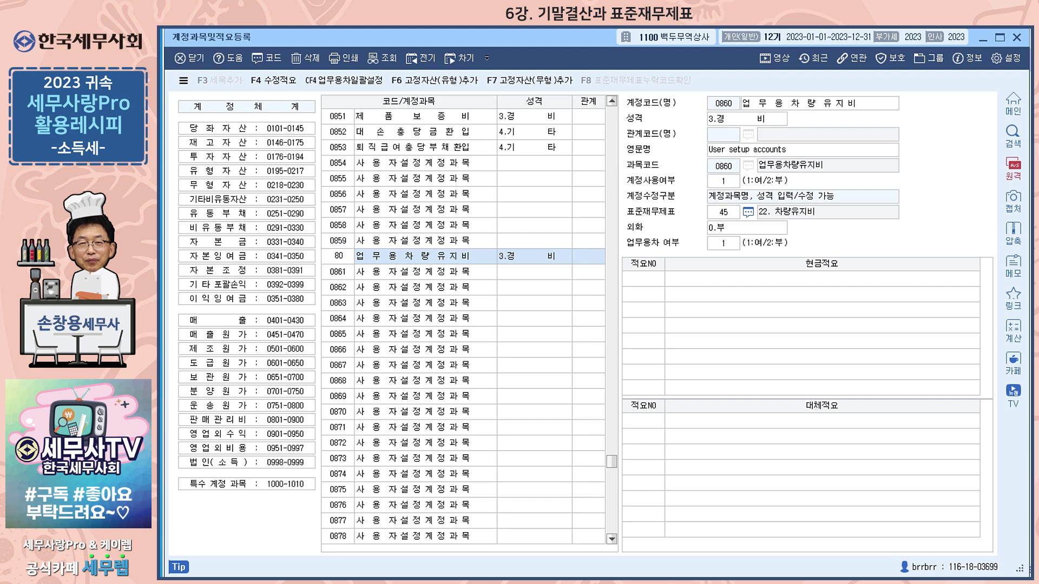
{"action": "key", "text": "Return"}
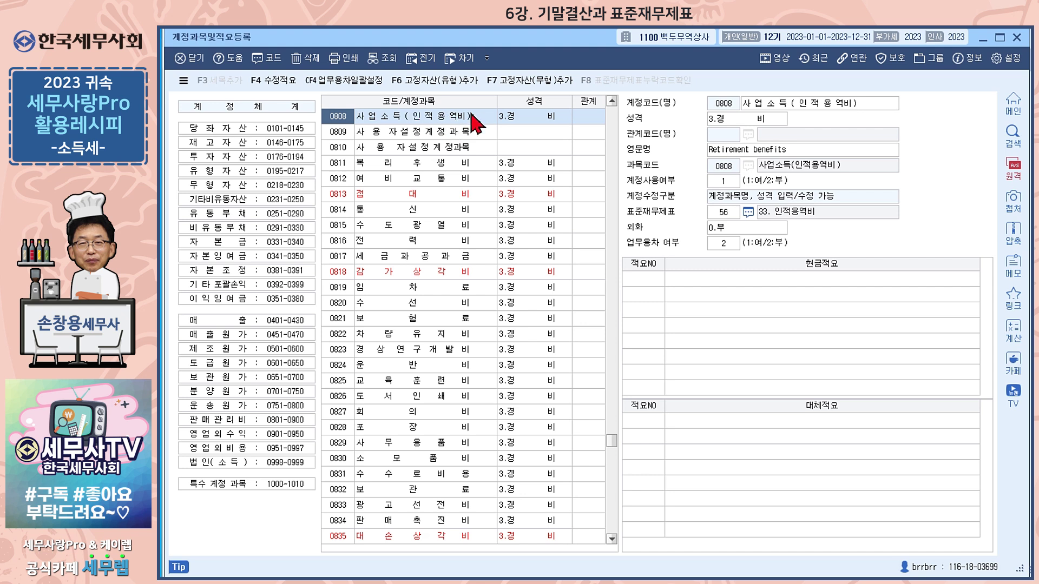
Assign 표준손익계산서 item 56, 33. 인적용역비, as the 표준재무제표 code of account 0808
{"action": "left_click", "coordinate": [748, 213]}
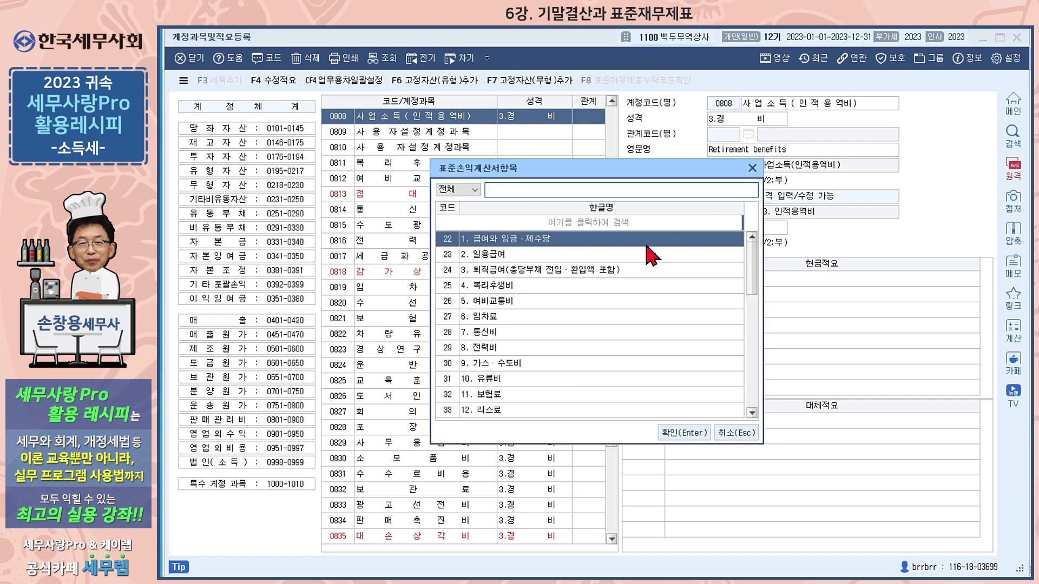
{"action": "scroll", "coordinate": [649, 271], "scroll_direction": "down", "scroll_amount": 10}
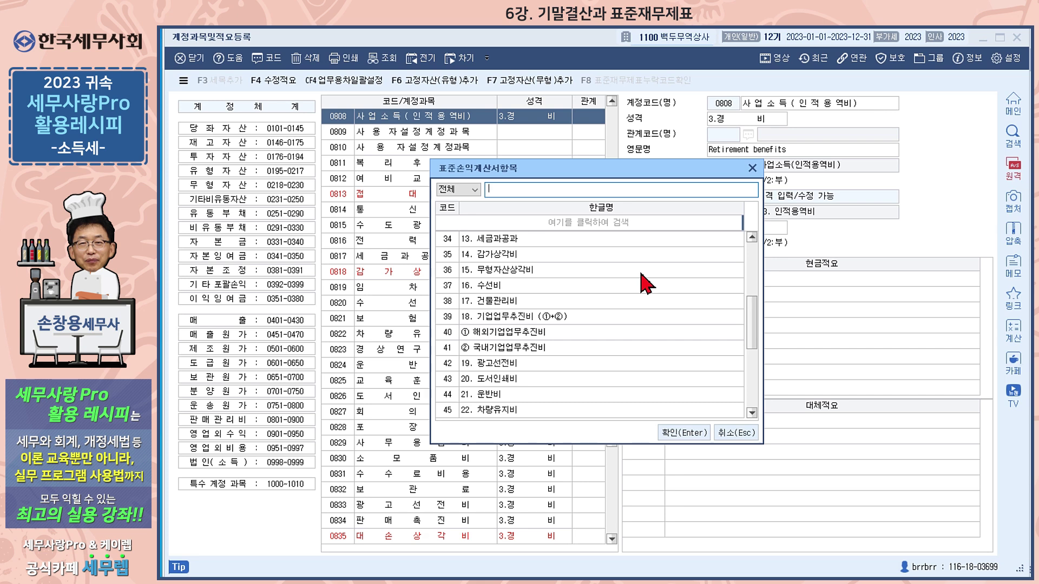
{"action": "scroll", "coordinate": [646, 285], "scroll_direction": "down", "scroll_amount": 1}
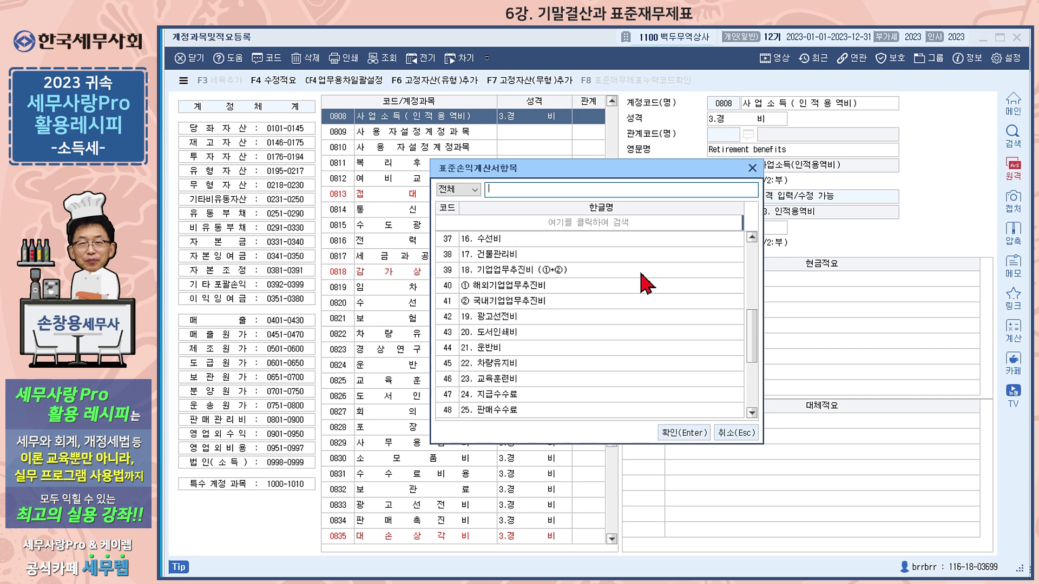
{"action": "scroll", "coordinate": [647, 284], "scroll_direction": "down", "scroll_amount": 4}
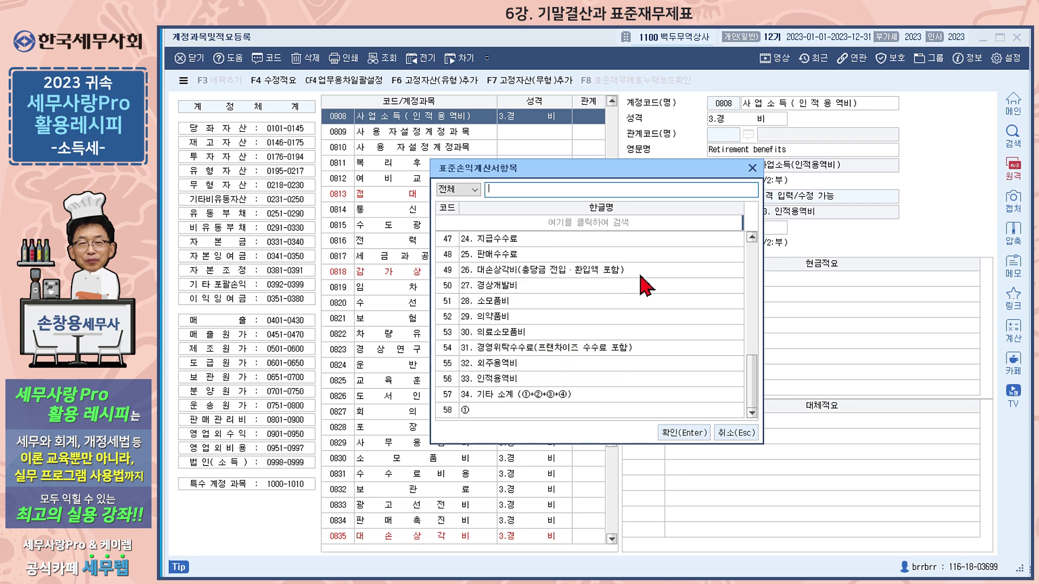
{"action": "left_click", "coordinate": [506, 380]}
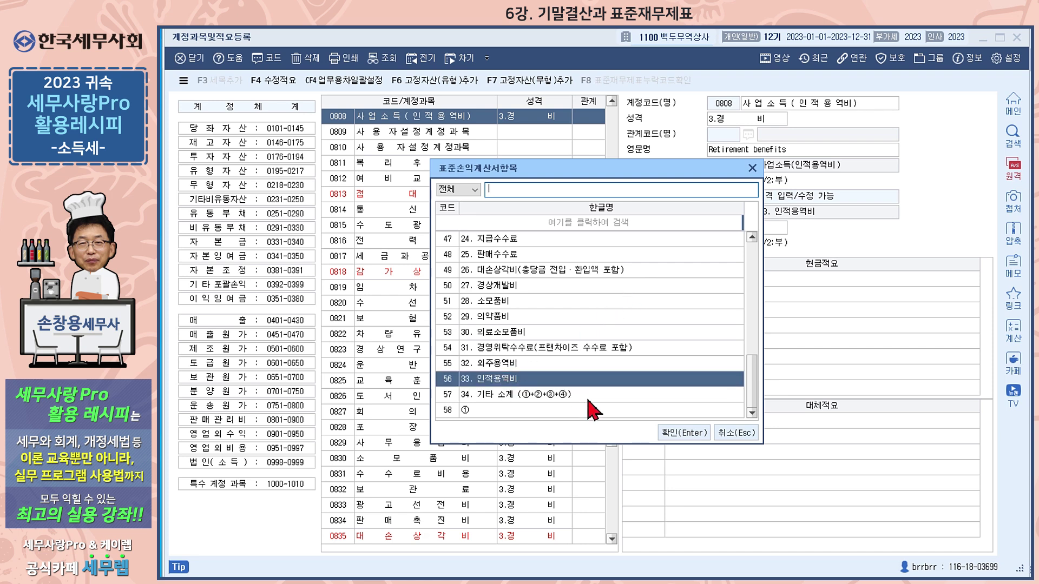
{"action": "left_click", "coordinate": [682, 433]}
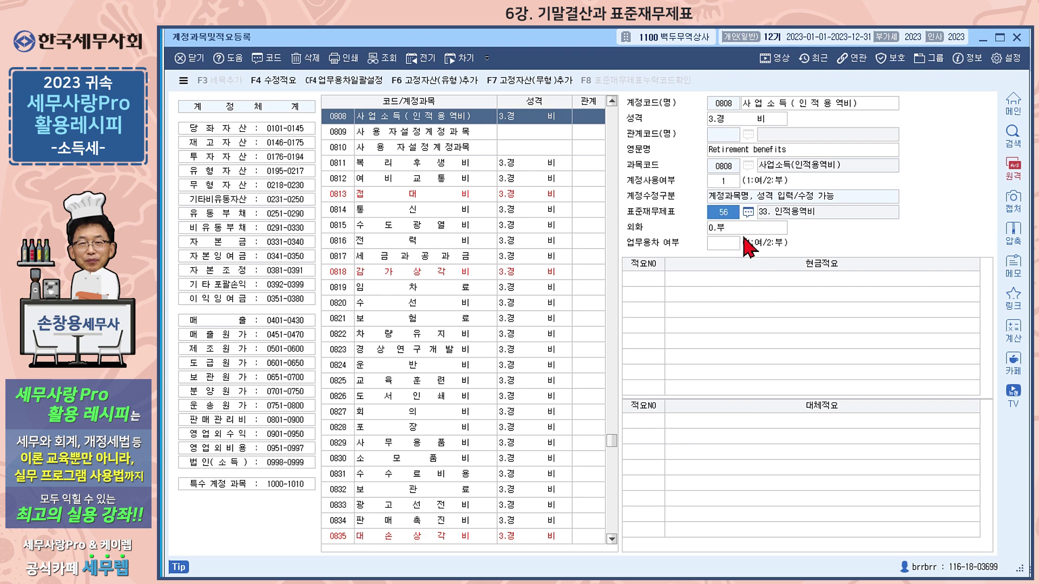